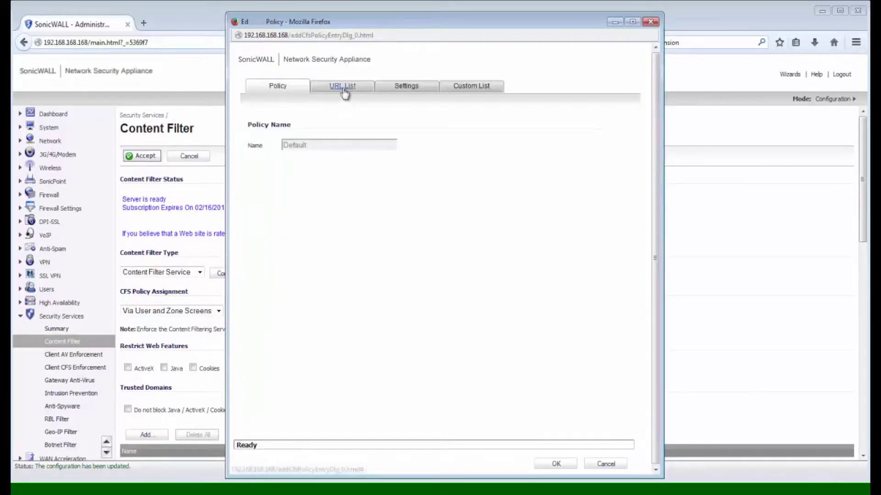
Step: Select all categories as forbidden in the Default policy's URL list and save the policy
left_click(343, 88)
left_click(253, 144)
left_click(546, 464)
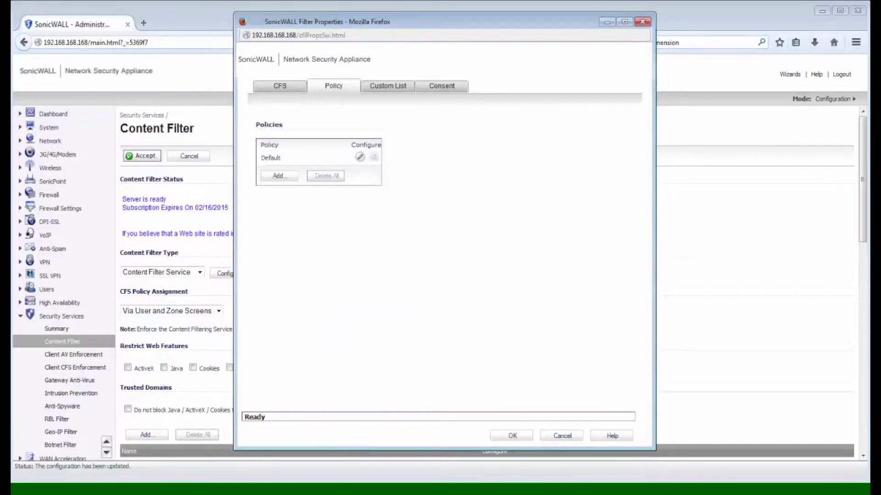
Step: Add a policy named Teachers Policy and exclude Education, Search Engines and Portals, and E-Mail from its forbidden categories
left_click(279, 176)
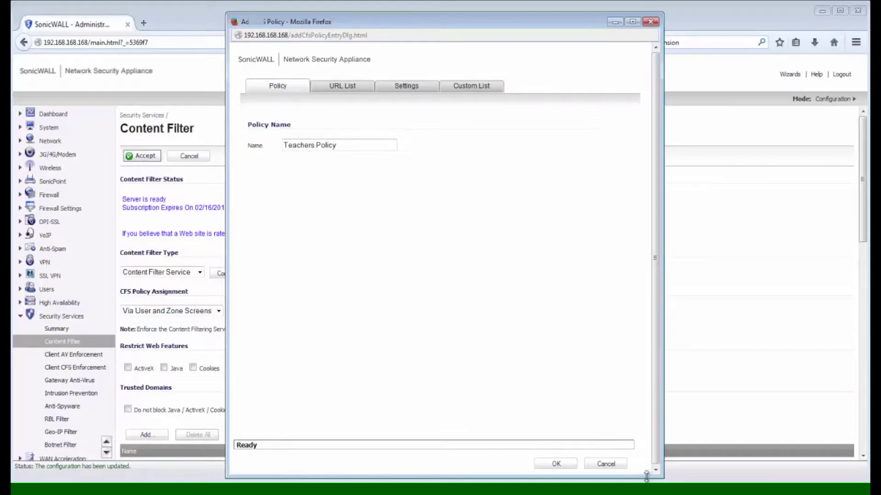
left_click(357, 89)
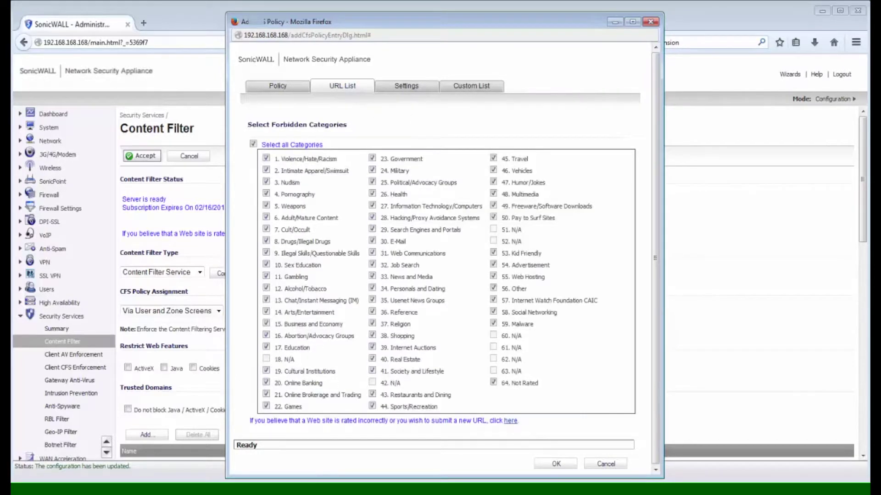
left_click(266, 349)
left_click(372, 230)
left_click(372, 241)
Step: Set the Teachers Policy's sources of allowed and forbidden domains to Per Policy
left_click(409, 87)
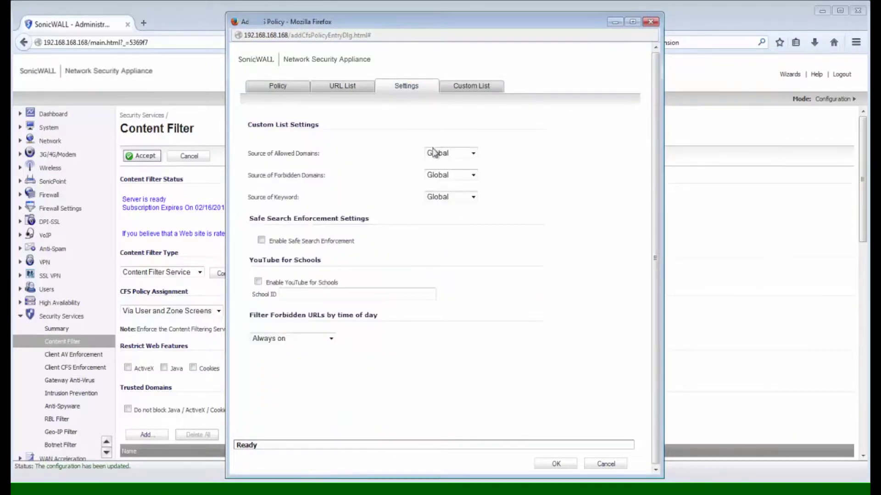
left_click(439, 152)
left_click(443, 181)
left_click(439, 175)
left_click(441, 203)
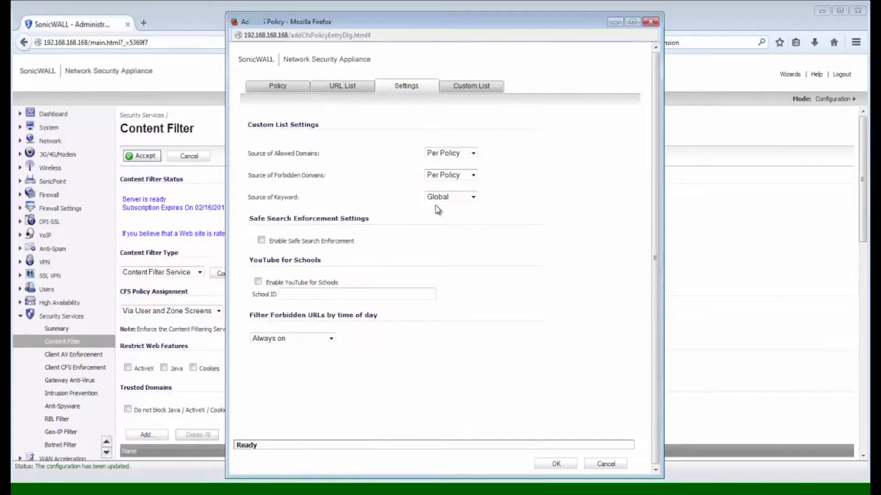
Step: Add dell.com to the allowed domains in the Teachers Policy's custom list
left_click(468, 90)
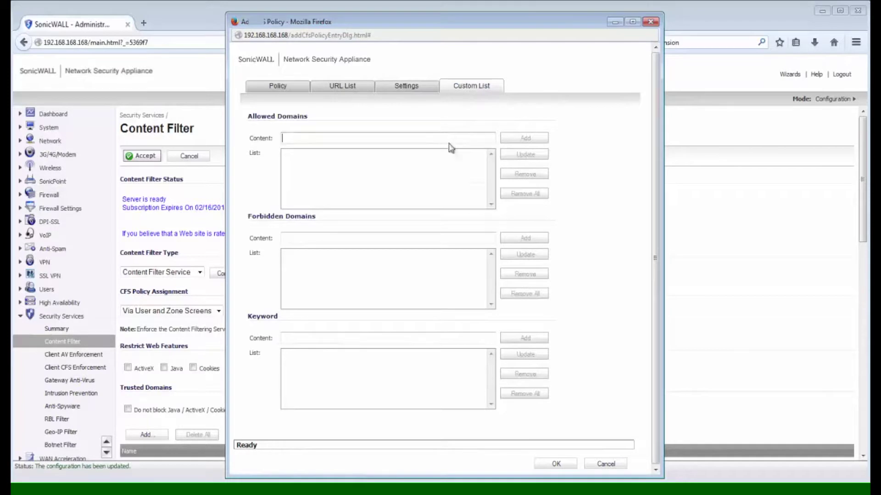
left_click(321, 139)
type("dell.com")
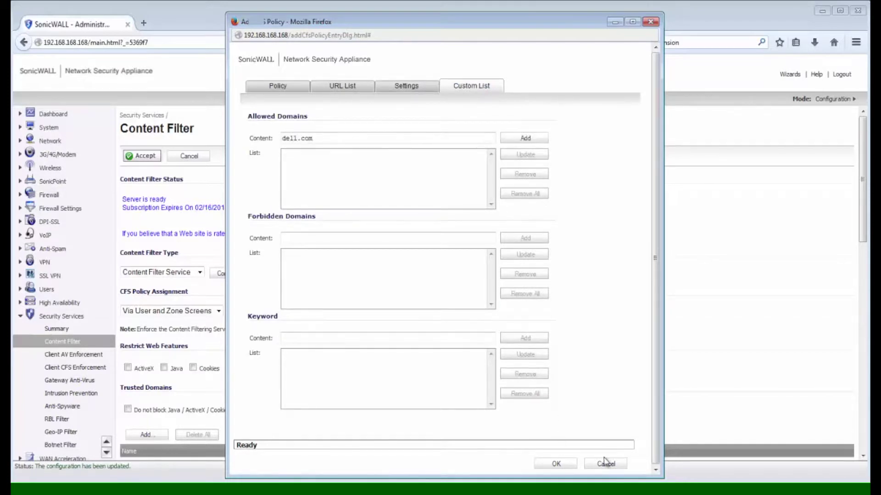
left_click(522, 139)
Step: Add mail.yahoo.com to the Teachers Policy's forbidden domains and save the policy
left_click(445, 238)
type("mail.yah")
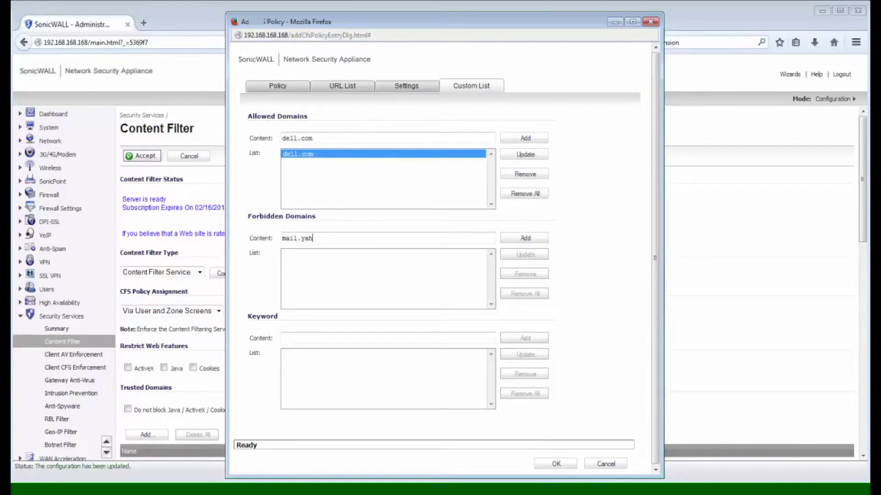
type("oo.com")
left_click(536, 236)
left_click(556, 463)
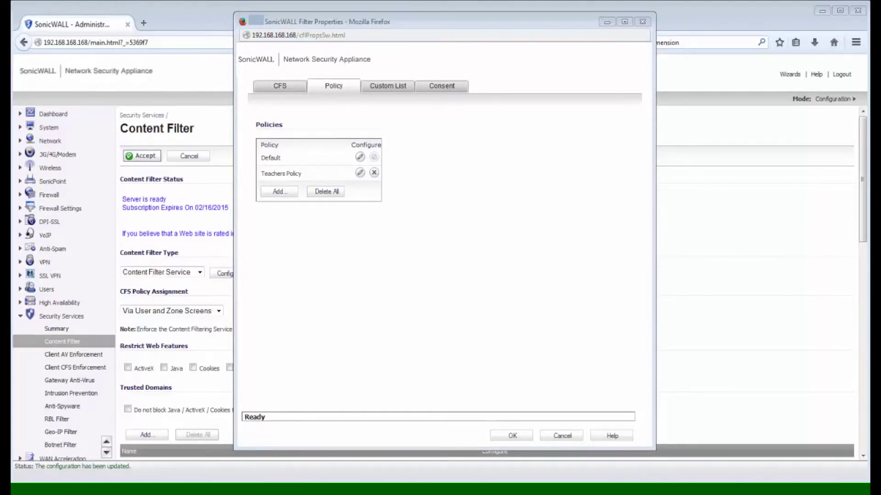
Step: Edit the Default policy to set its sources of allowed and forbidden domains to Per Policy
left_click(360, 157)
left_click(408, 91)
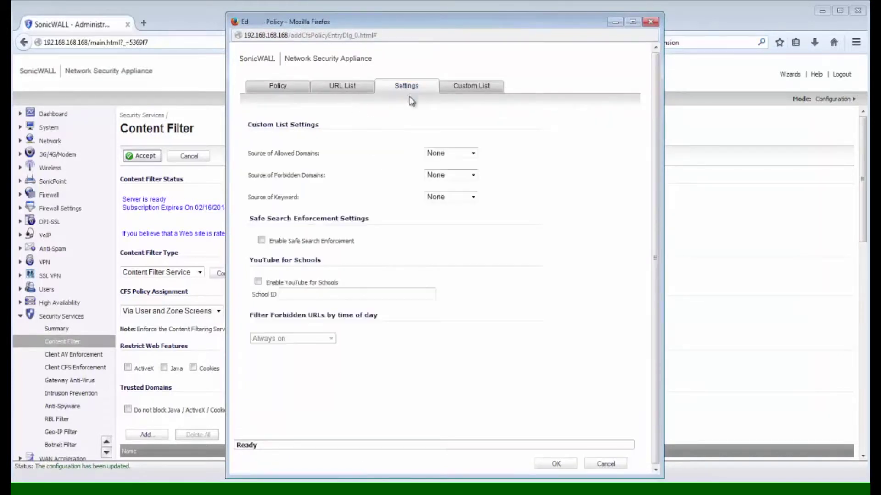
left_click(441, 156)
left_click(443, 179)
left_click(444, 178)
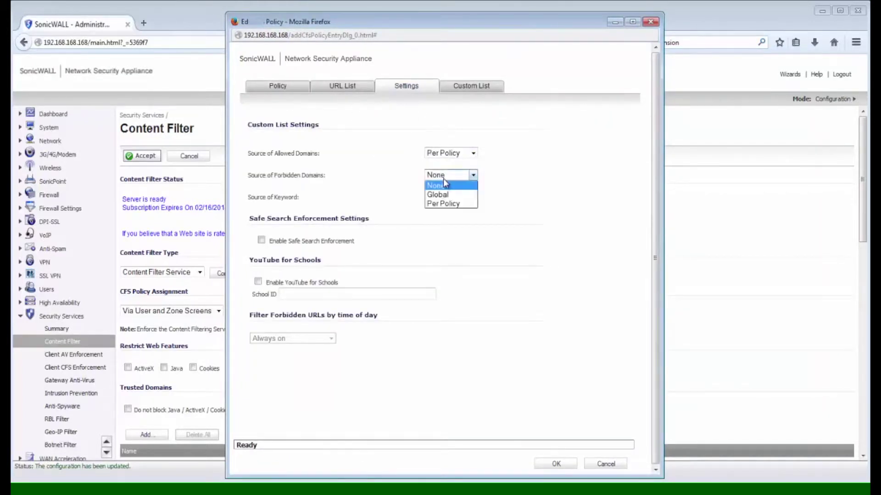
left_click(442, 204)
Step: Add mail.yahoo.com to the Default policy's forbidden domains and save the policy
left_click(472, 87)
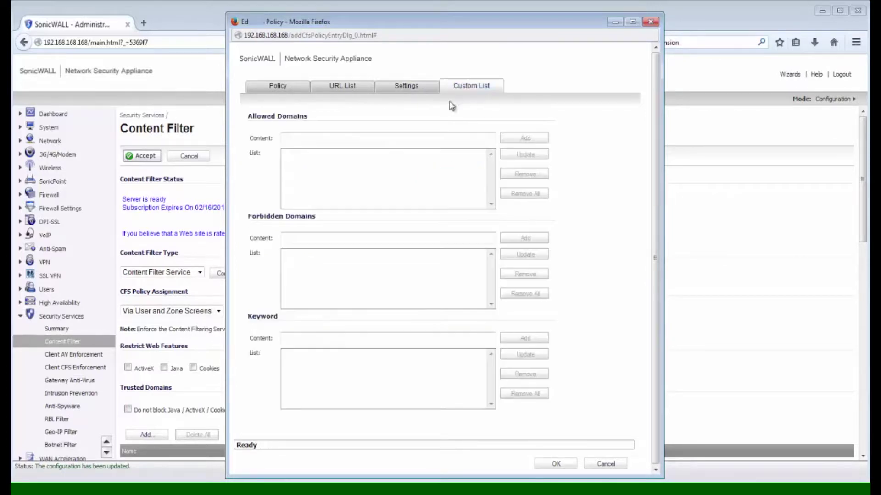
left_click(322, 237)
type("mail.yahoo.com")
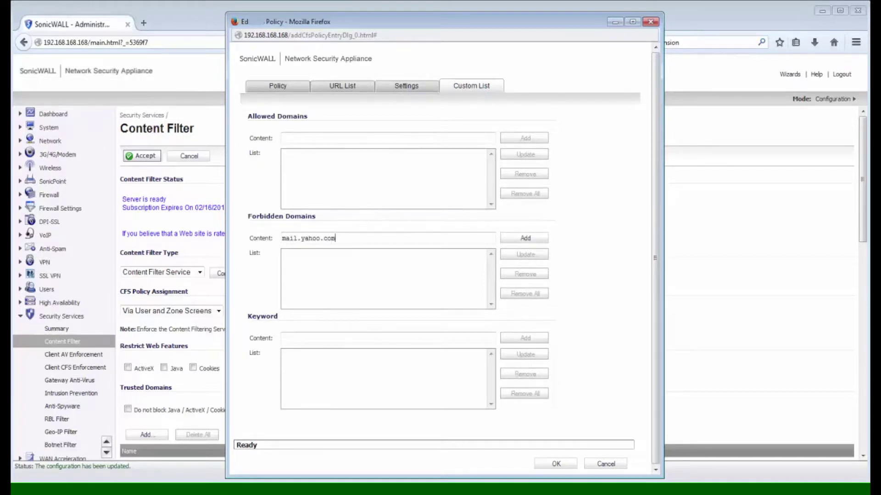
left_click(531, 239)
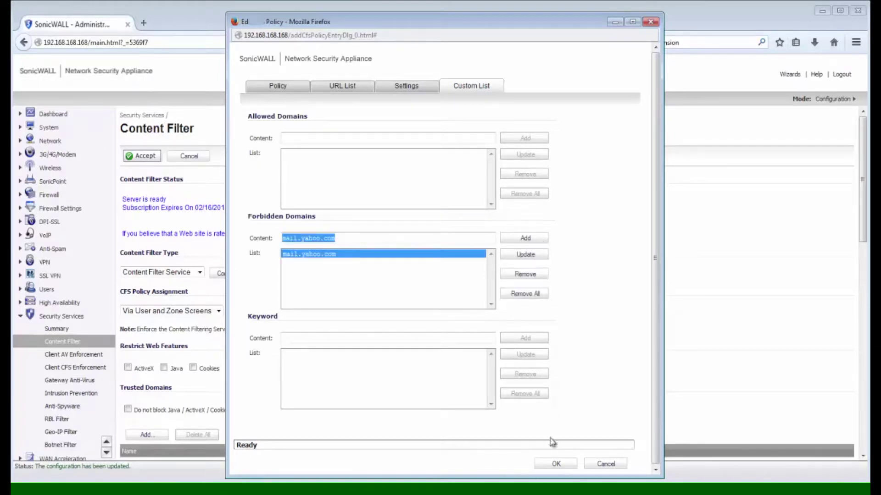
left_click(554, 465)
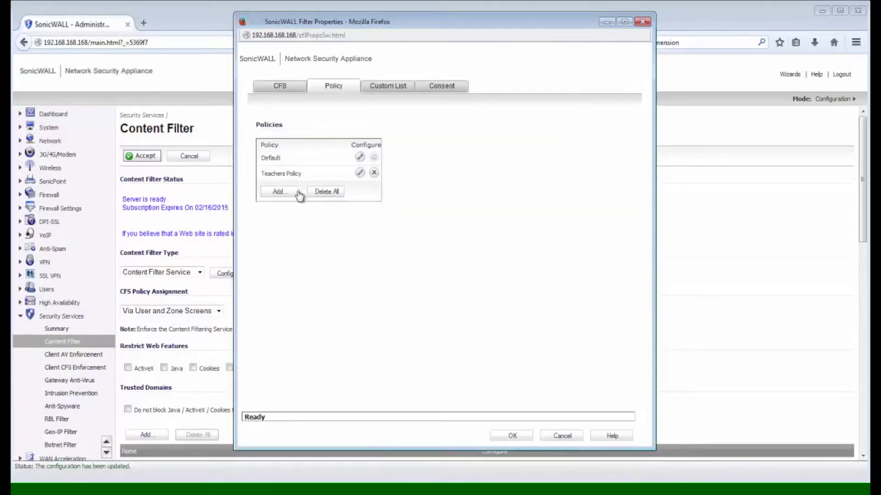
Step: Add a policy named Students Policy and exclude Education and E-Mail from its forbidden categories
left_click(289, 193)
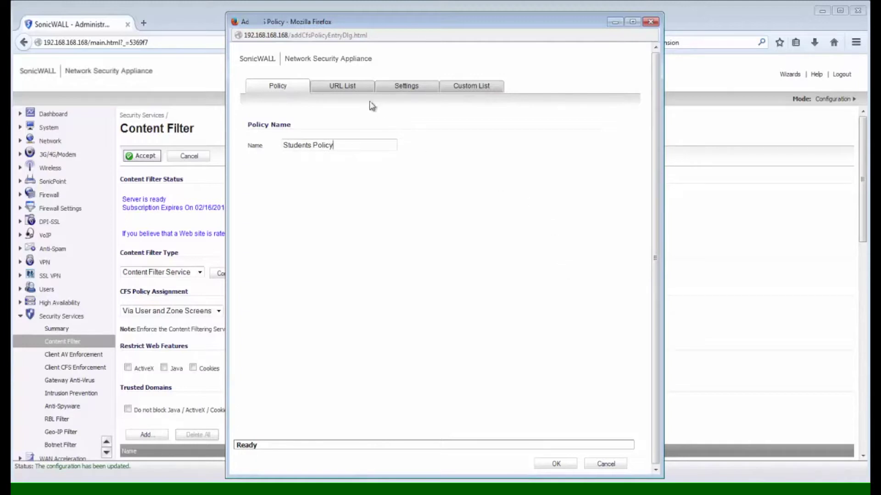
left_click(343, 87)
left_click(266, 348)
left_click(372, 242)
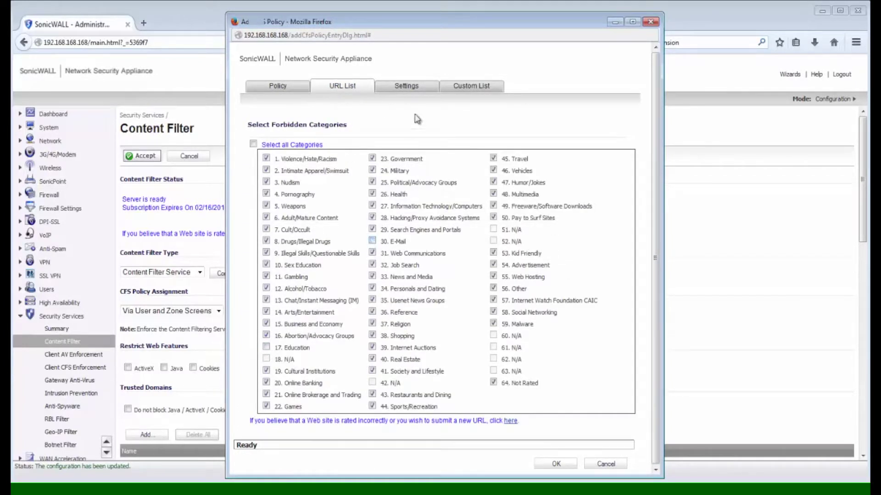
Step: Set the Students Policy's sources of allowed and forbidden domains to Per Policy
left_click(413, 91)
left_click(452, 153)
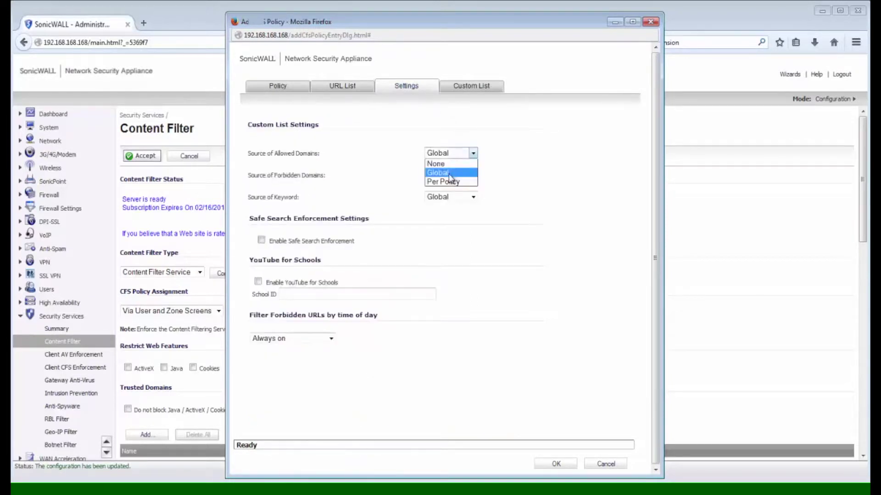
left_click(448, 182)
left_click(454, 175)
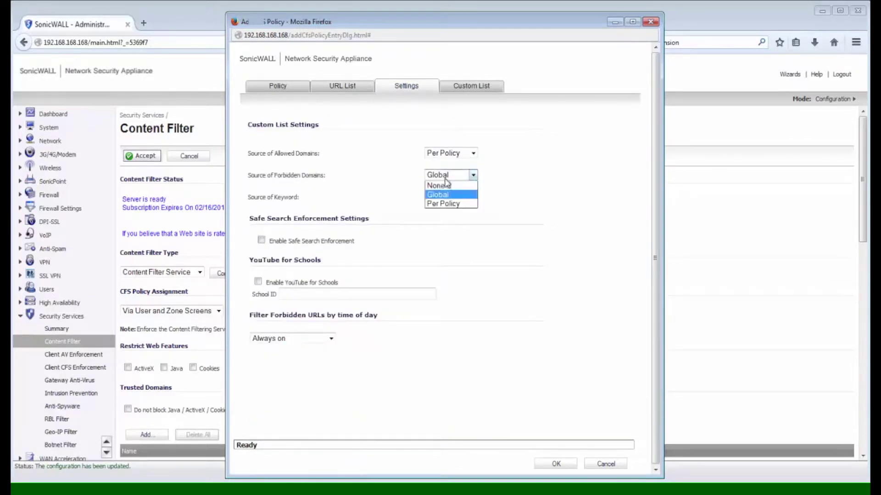
left_click(448, 203)
left_click(461, 90)
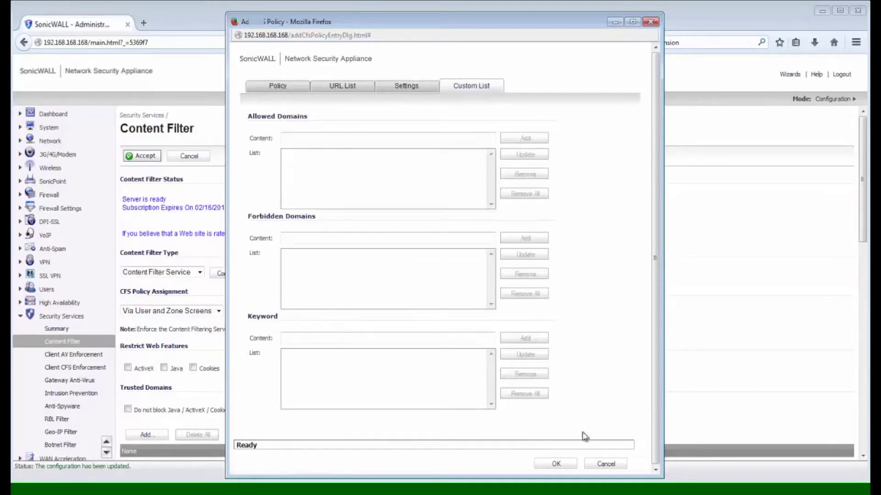
left_click(310, 137)
type("www.networkcomputing.com")
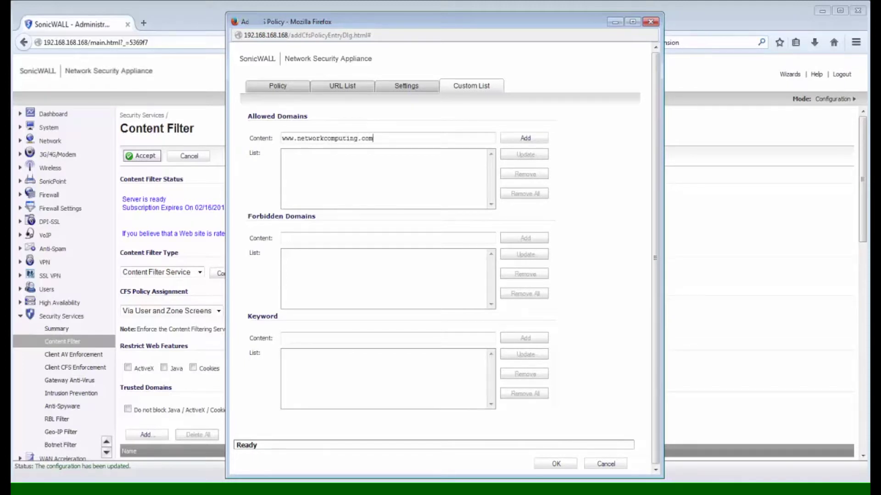
left_click(520, 139)
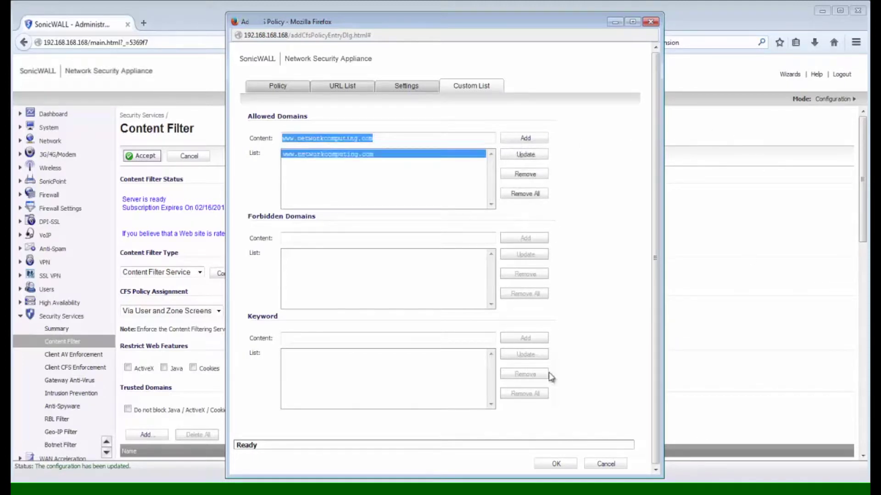
Step: Add accounts.google.com and mail.google.com to the Students Policy's forbidden domains and save the policy
left_click(296, 238)
type("accounts.google.com")
left_click(527, 238)
type("mail.google.com")
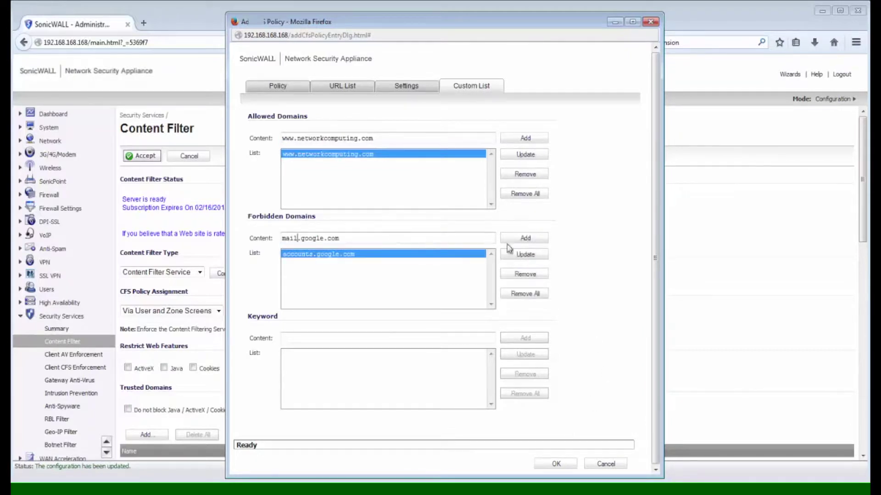
left_click(523, 238)
left_click(550, 464)
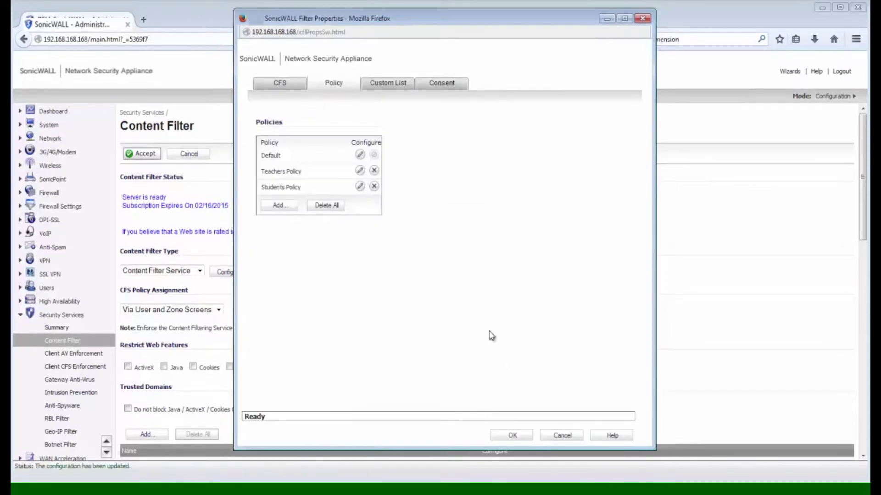
Step: Add accounts.google.com and mail.google.com to the Default policy's forbidden domains, and save the policy and the filter properties
left_click(359, 155)
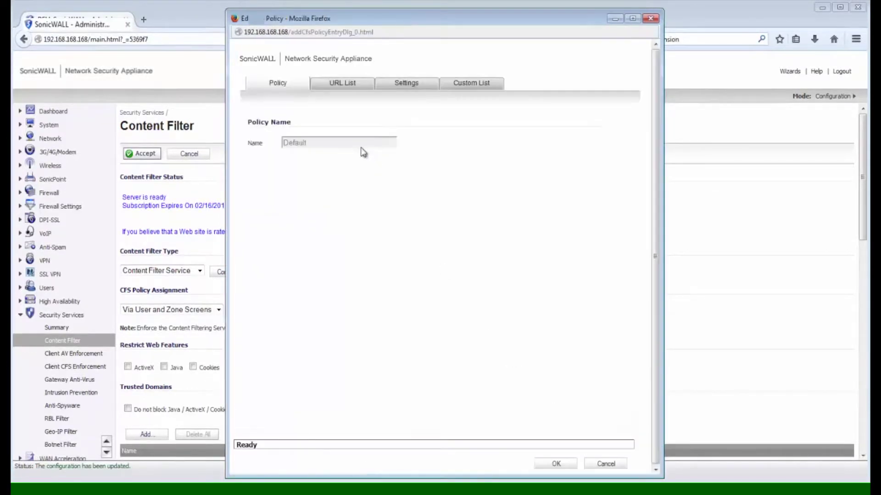
left_click(461, 86)
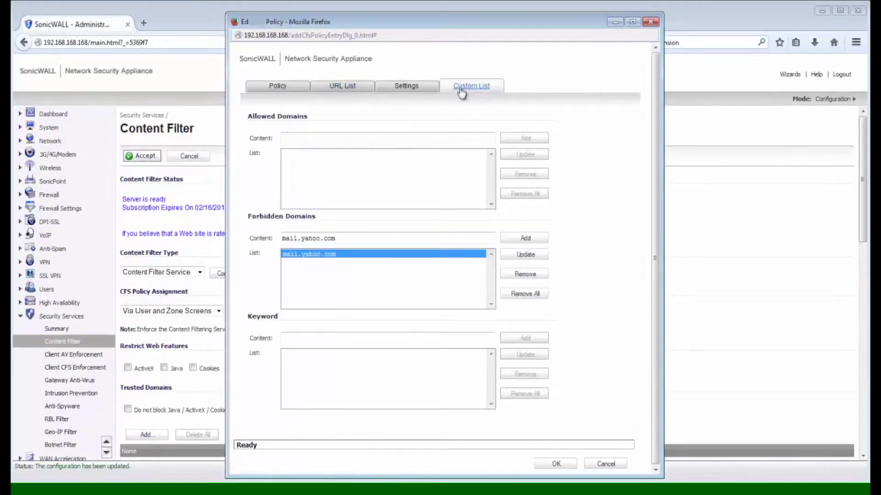
left_click_drag(340, 238, 274, 234)
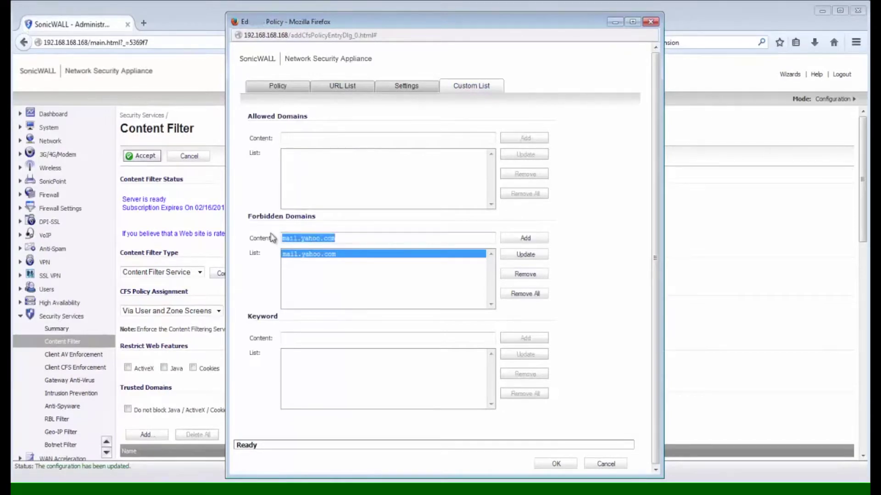
type("accounts.google.com")
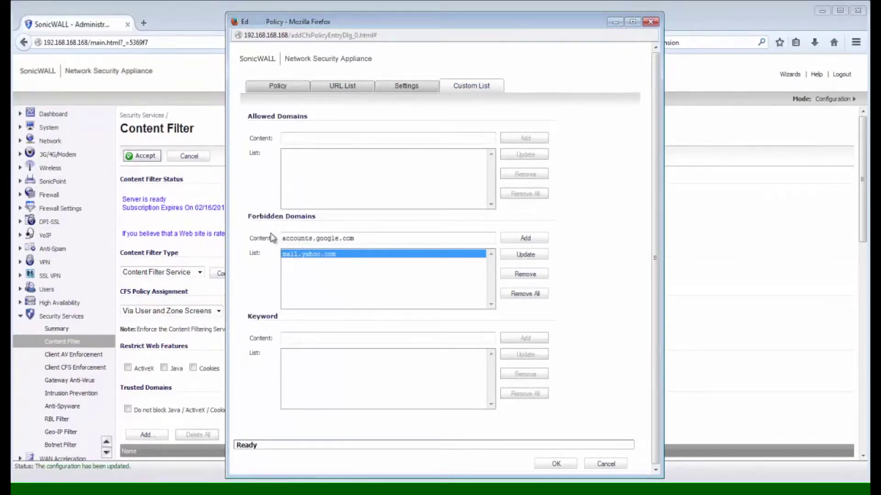
left_click(513, 238)
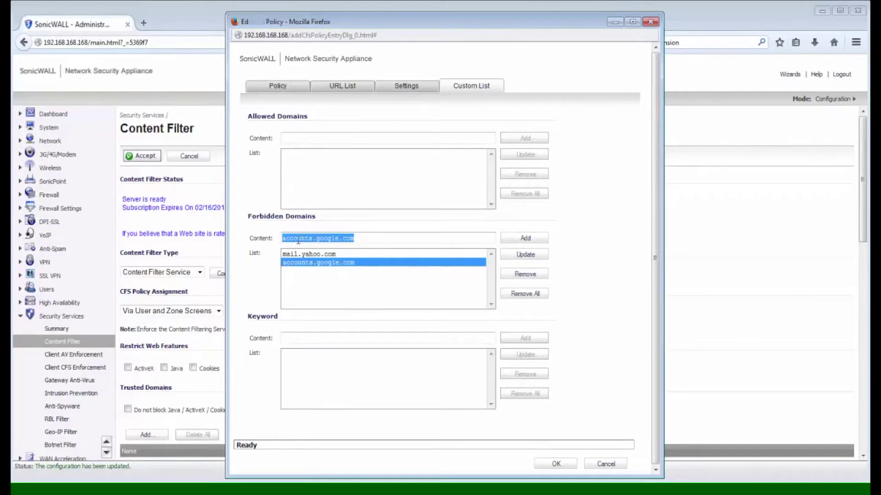
type("mail.google.com")
left_click(526, 240)
left_click(548, 465)
left_click(532, 438)
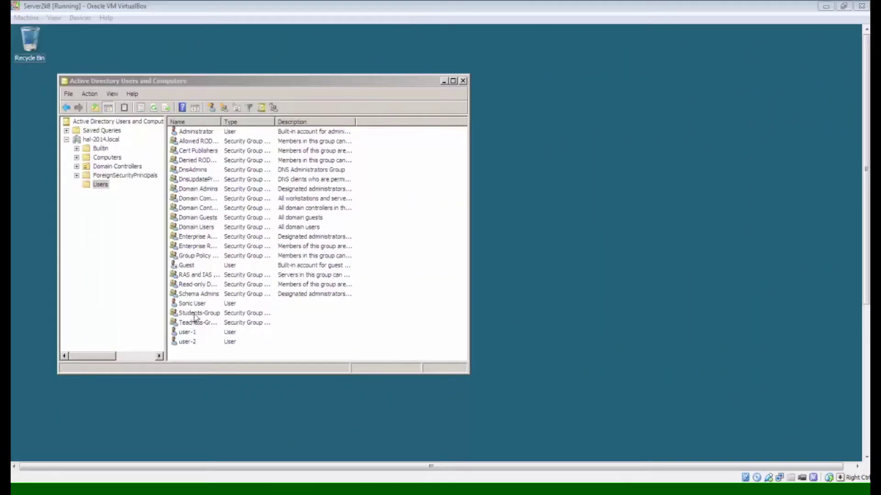
Step: In Active Directory Users and Computers on the Server2k8 virtual machine, examine the Sonic User account's display name and close its properties
left_click(197, 305)
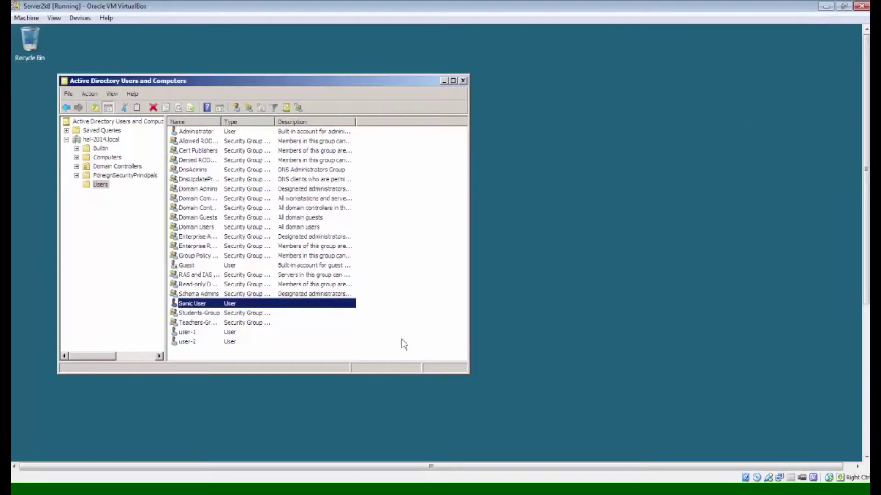
double_click(203, 304)
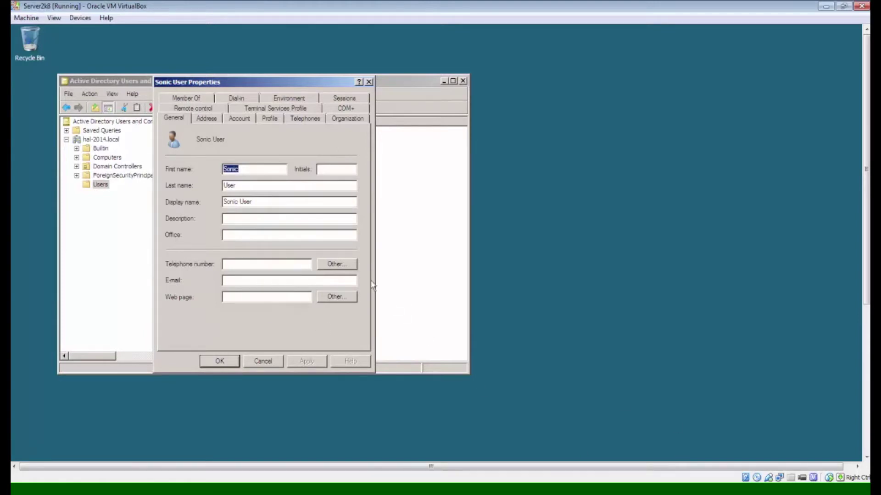
left_click_drag(257, 202, 222, 202)
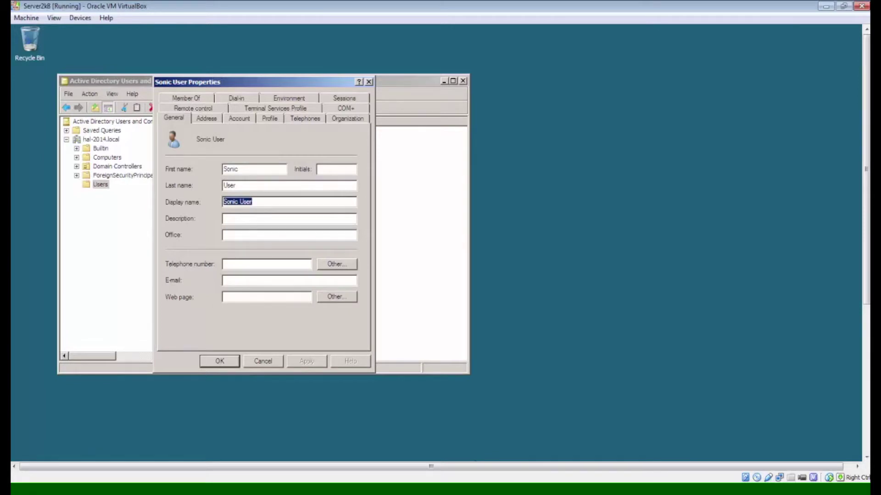
left_click(276, 364)
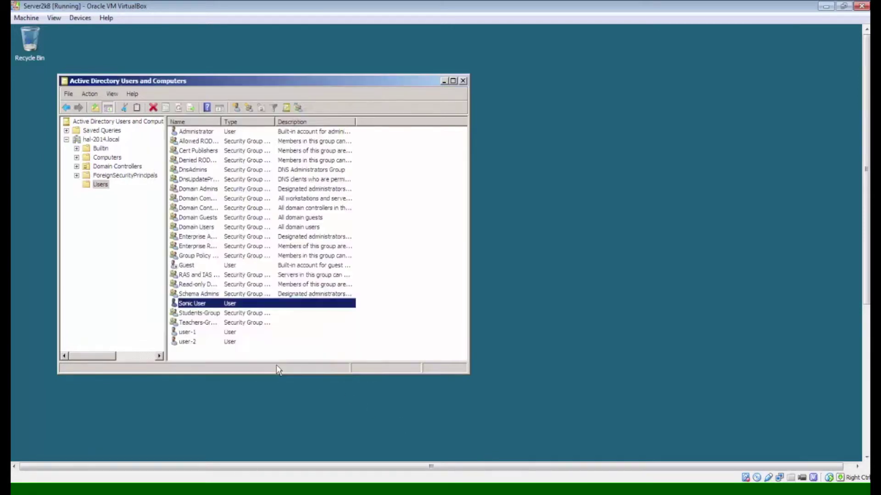
Step: Examine the member lists of Teachers-Group and Students-Group in Active Directory and close their properties
left_click(210, 322)
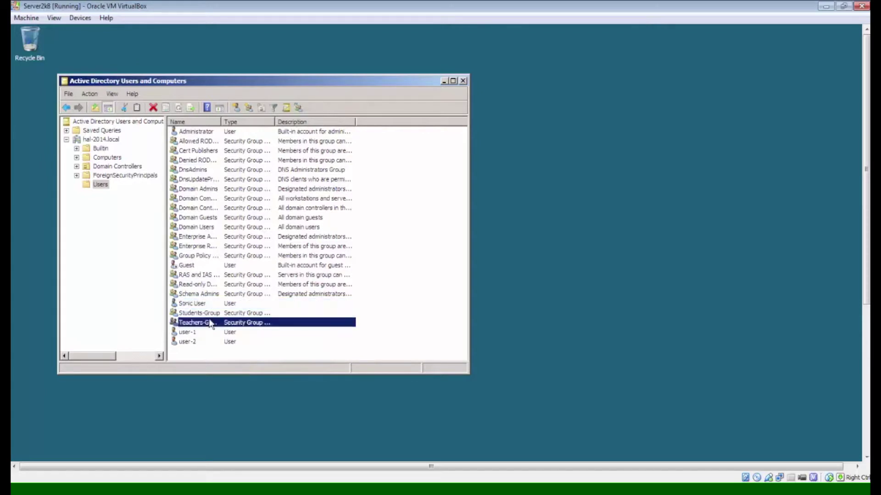
left_click(211, 315)
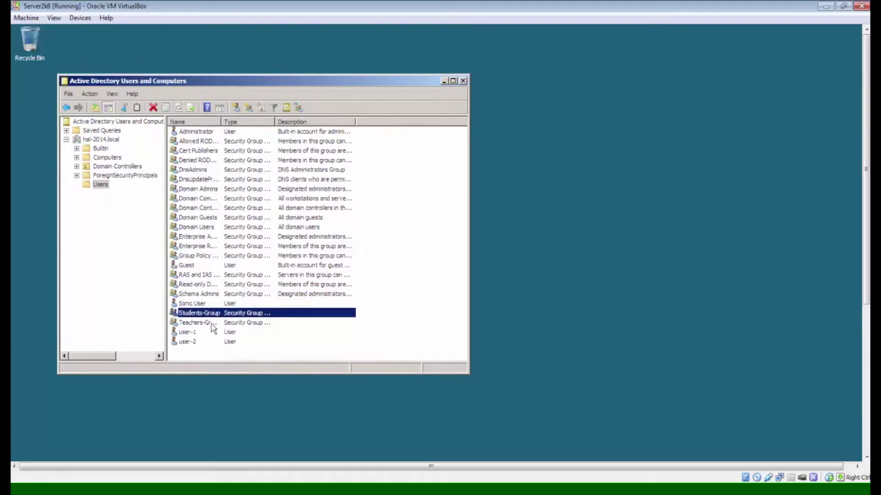
double_click(212, 323)
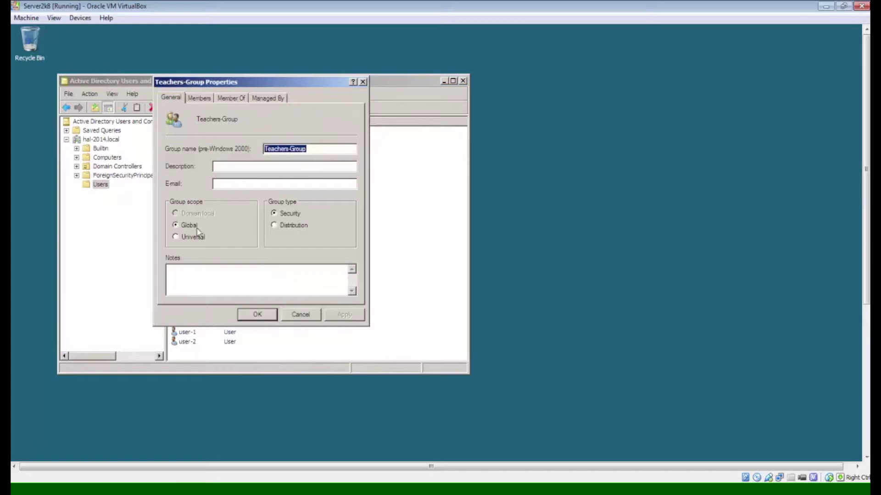
left_click(199, 98)
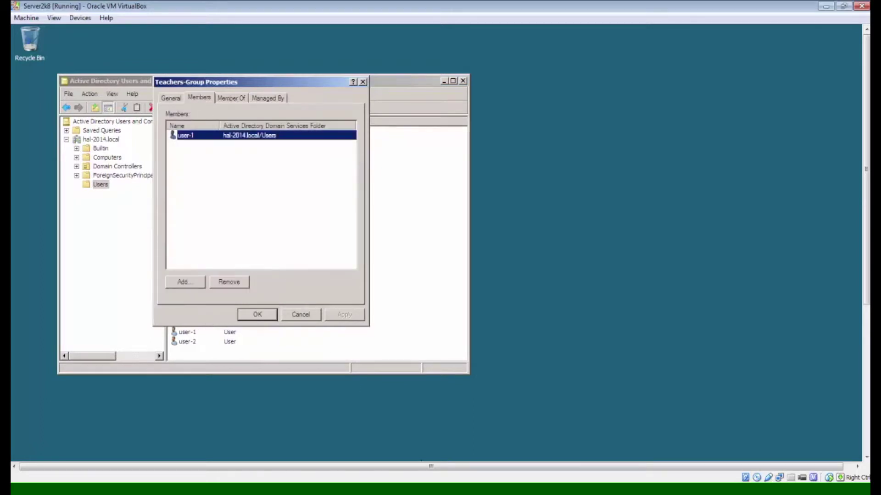
left_click(299, 314)
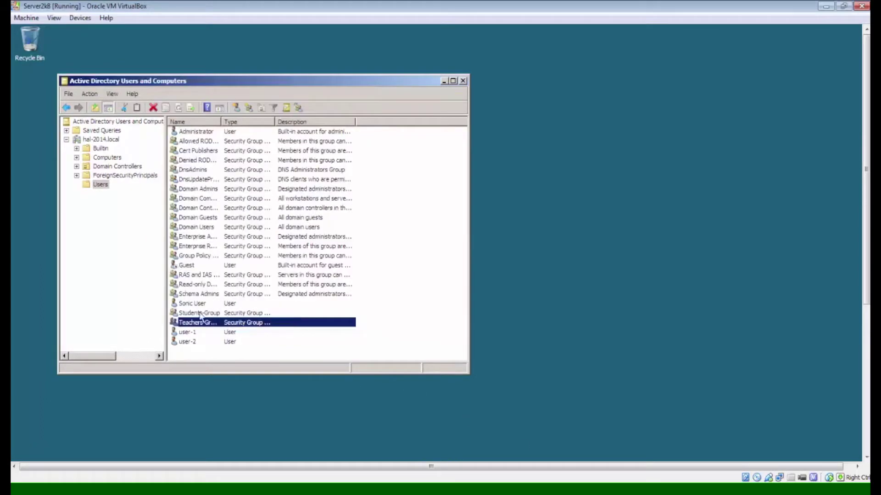
double_click(193, 315)
left_click(199, 98)
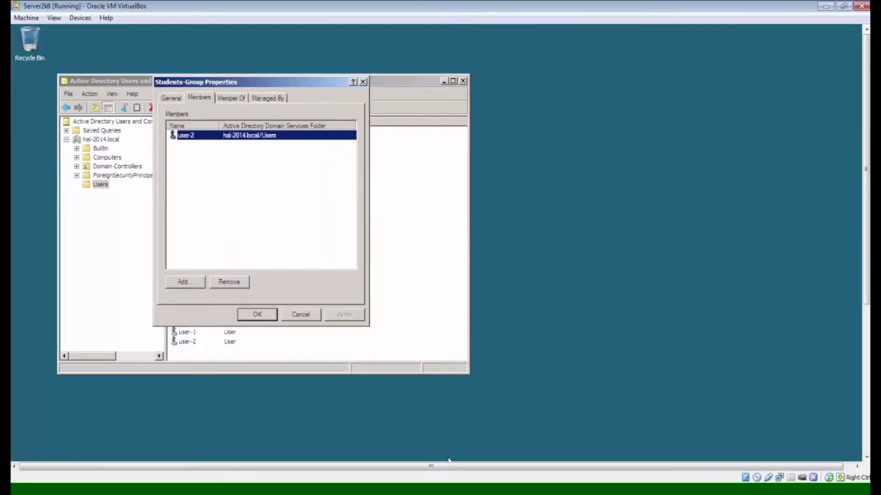
left_click(275, 316)
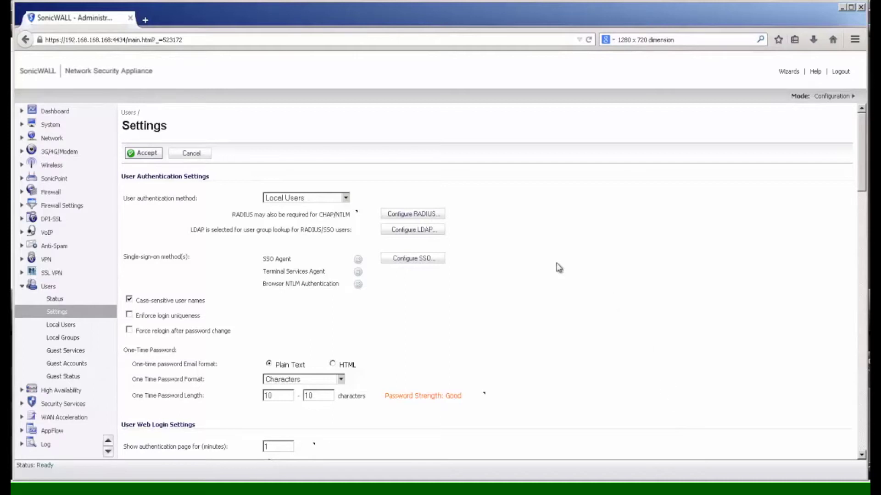
Step: In the SonicWALL user settings, set the authentication method to LDAP + Local Users and open the LDAP configuration
left_click(345, 198)
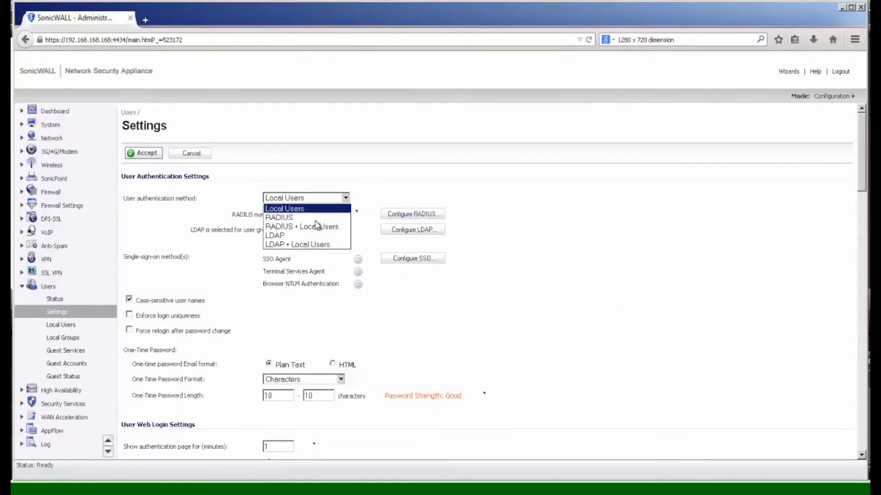
left_click(305, 245)
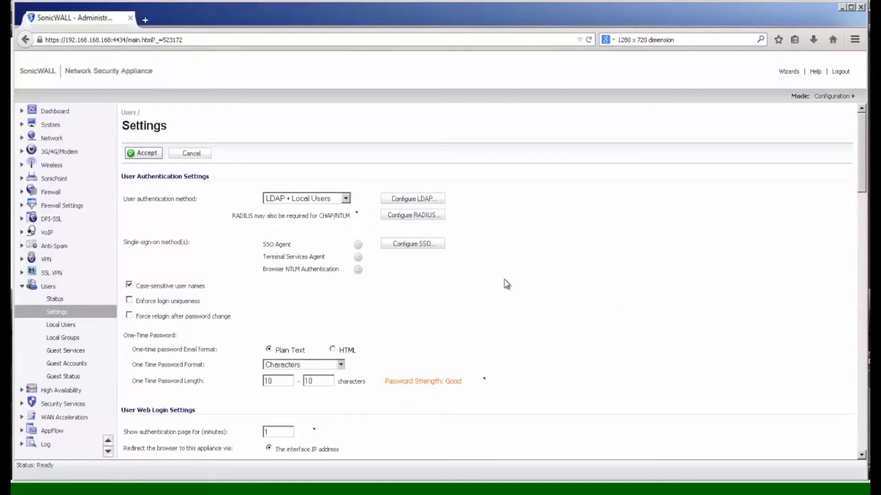
left_click(416, 199)
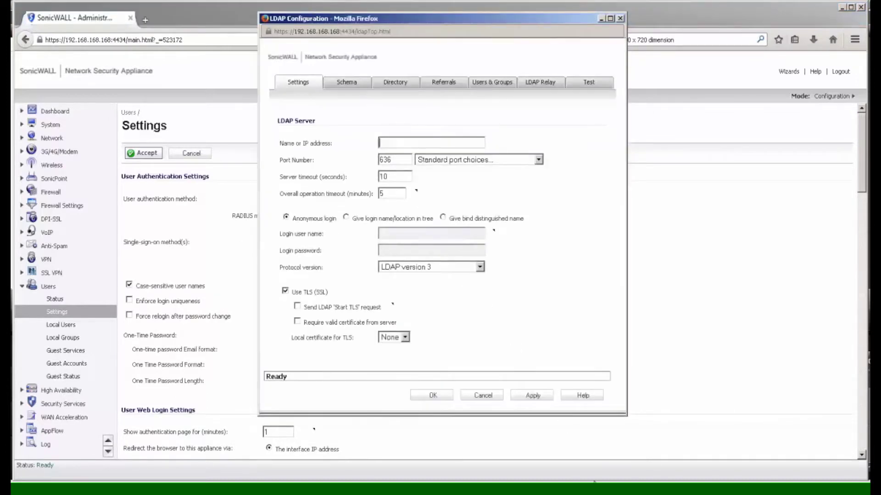
Step: Set the LDAP server address to 192.168.168.3 and use login name/location in tree with Sonic User and the login password
type("192.16")
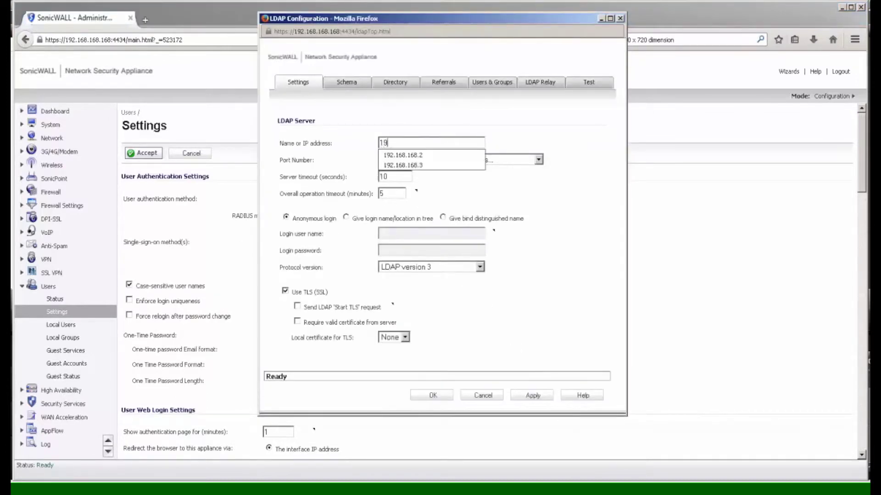
key("Down")
key("Down")
key("Tab")
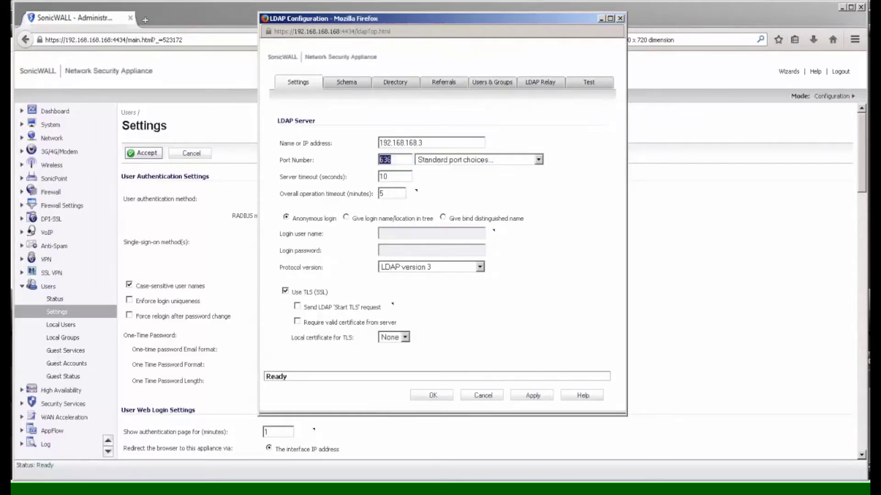
key("Tab")
key("Tab")
left_click(428, 219)
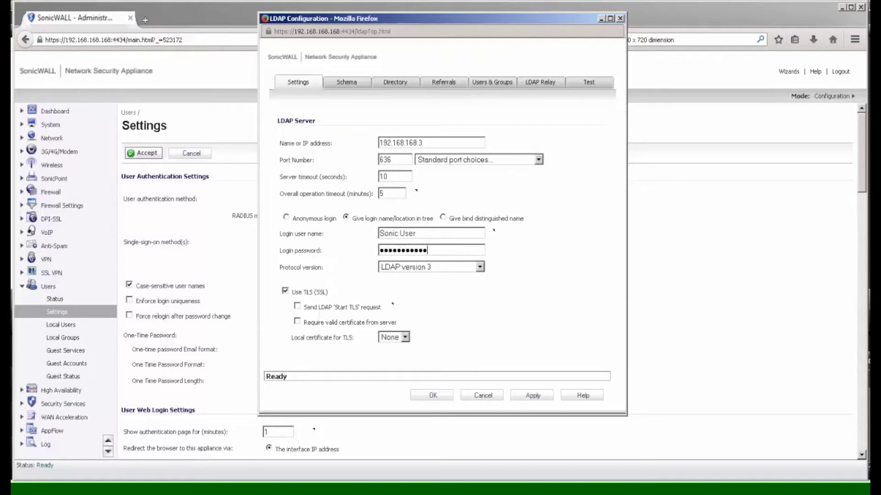
Step: Set the LDAP directory's primary domain to hal-2014.local, update the user and group trees to match, and apply the changes
left_click(396, 82)
left_click(440, 146)
key("ctrl+a")
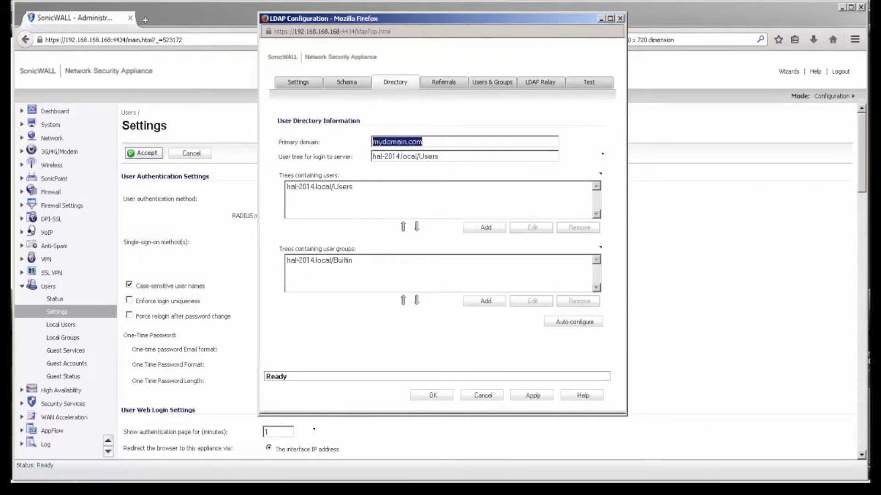
type("hal")
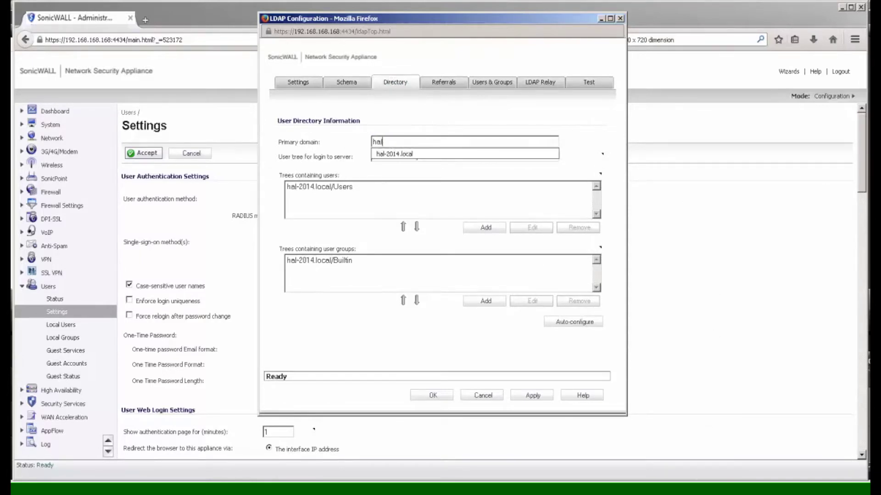
key("Tab")
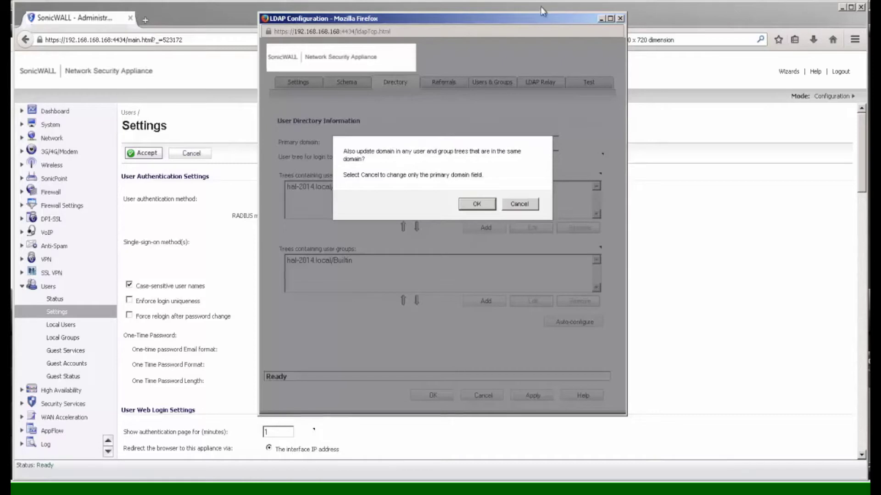
left_click(494, 203)
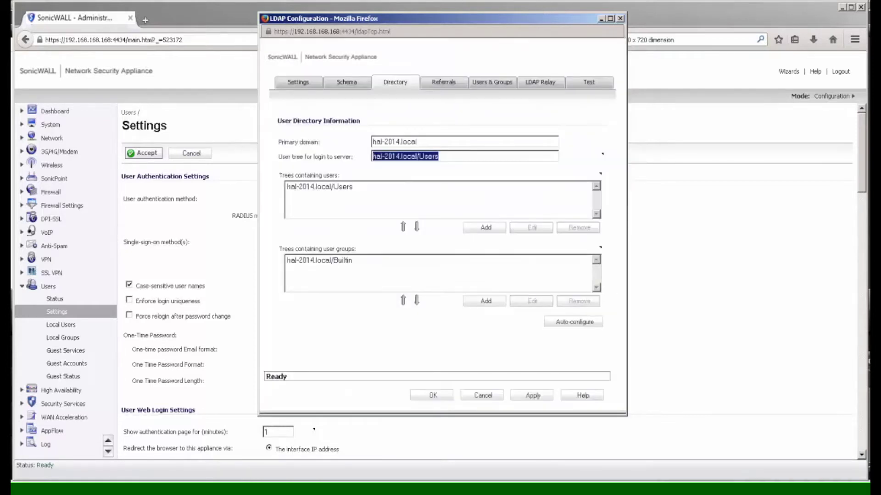
left_click(532, 395)
Step: Test the LDAP settings with password authentication for user-1 and the account password, and save the LDAP configuration
left_click(588, 82)
left_click(400, 163)
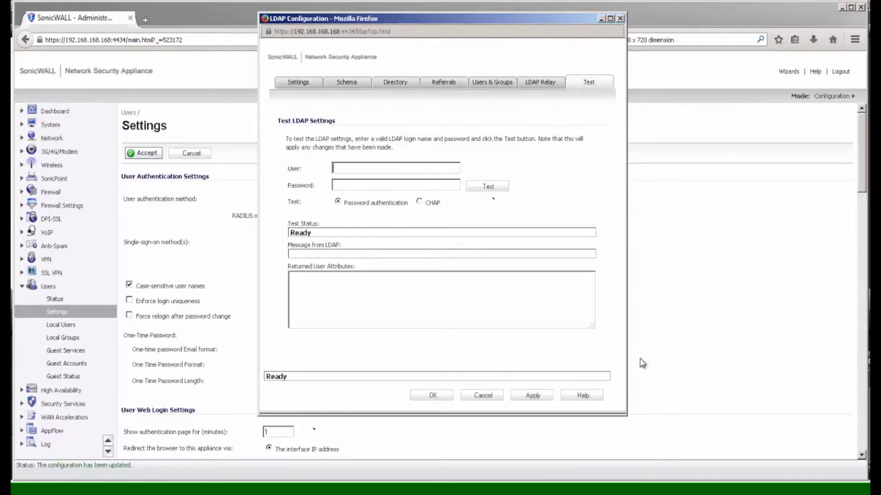
type("user-1")
key("Tab")
key("Tab")
key("Return")
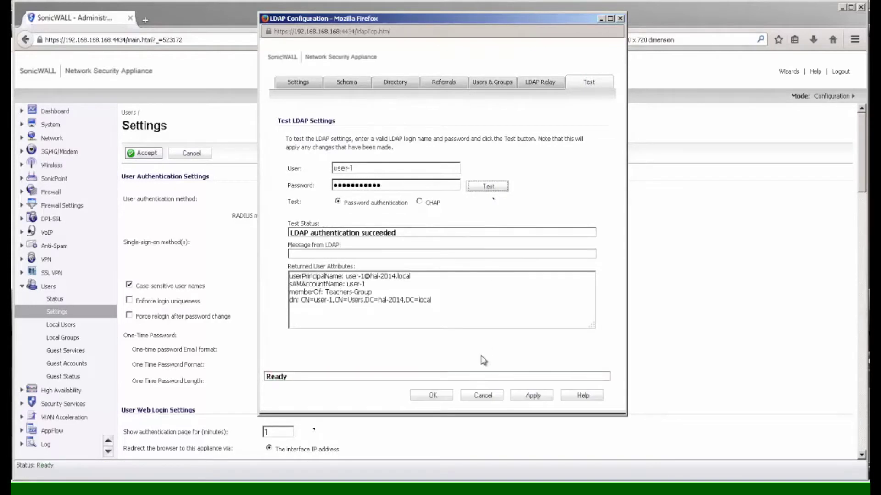
left_click(427, 393)
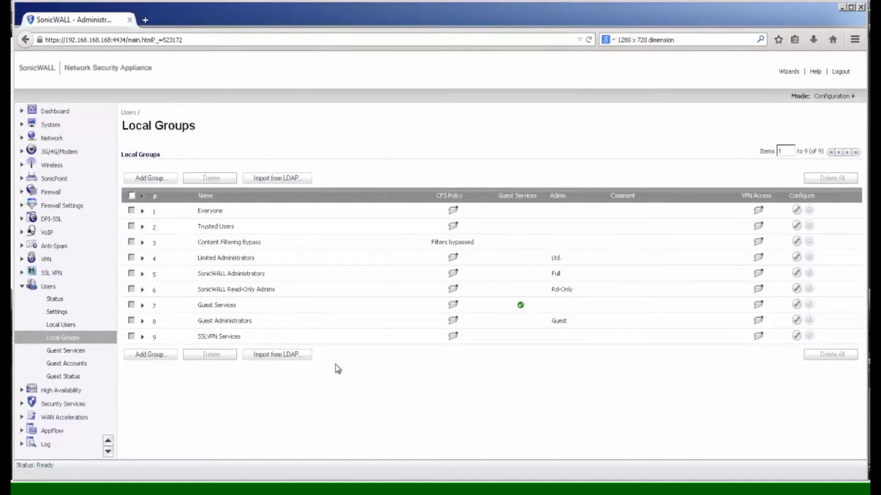
Step: Import Students-Group and Teachers-Group from LDAP into the SonicWALL local groups
left_click(297, 357)
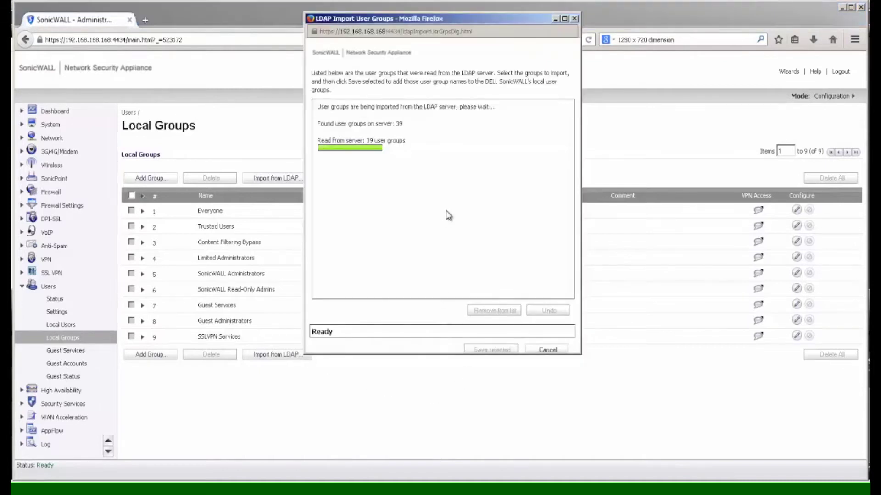
scroll(442, 222, "down", 7)
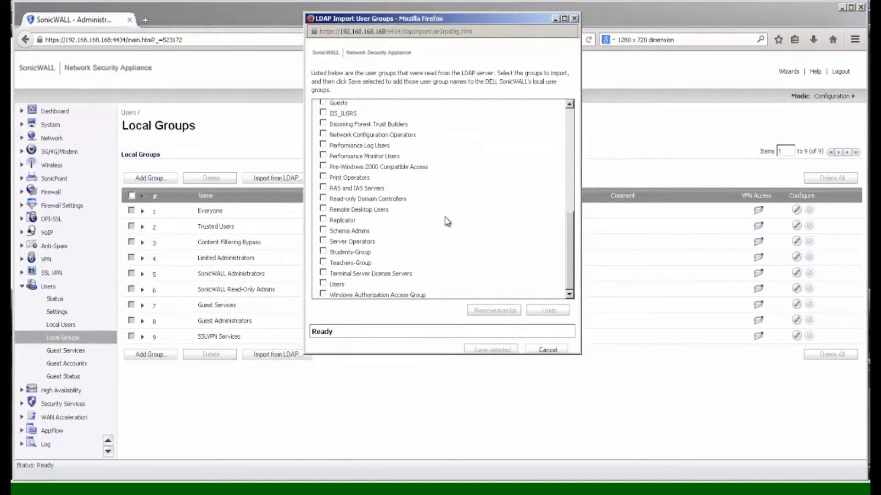
left_click(323, 262)
left_click(323, 251)
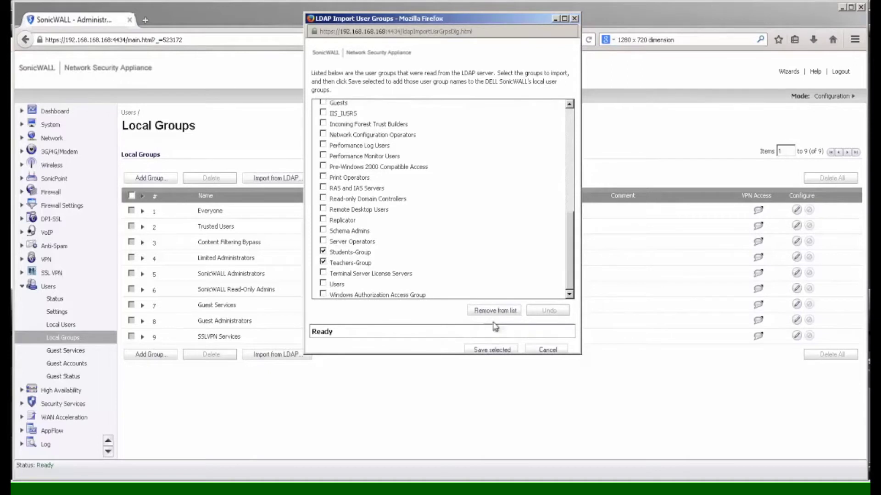
left_click(490, 350)
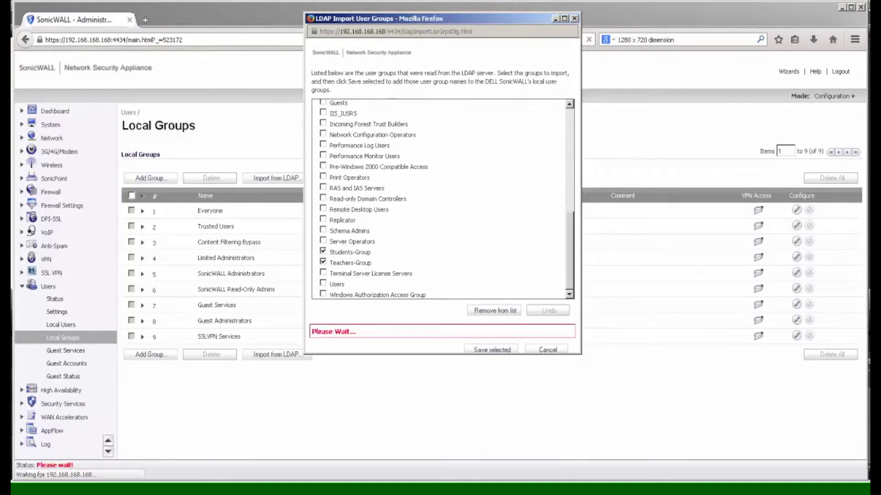
Step: Assign the Teachers Policy as the CFS policy of Teachers-Group and save the group
left_click(788, 367)
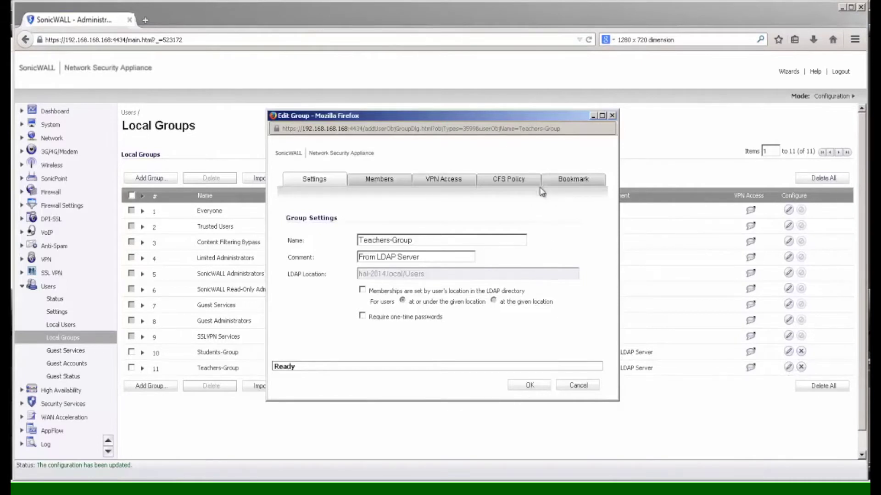
left_click(504, 179)
left_click(392, 242)
left_click(379, 258)
left_click(521, 388)
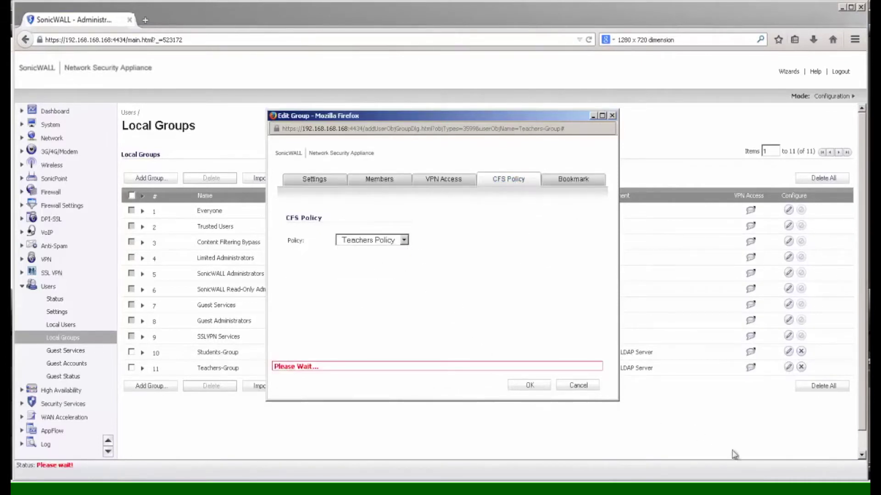
Step: Assign the Students Policy as the CFS policy of Students-Group and save the group
left_click(788, 351)
left_click(520, 179)
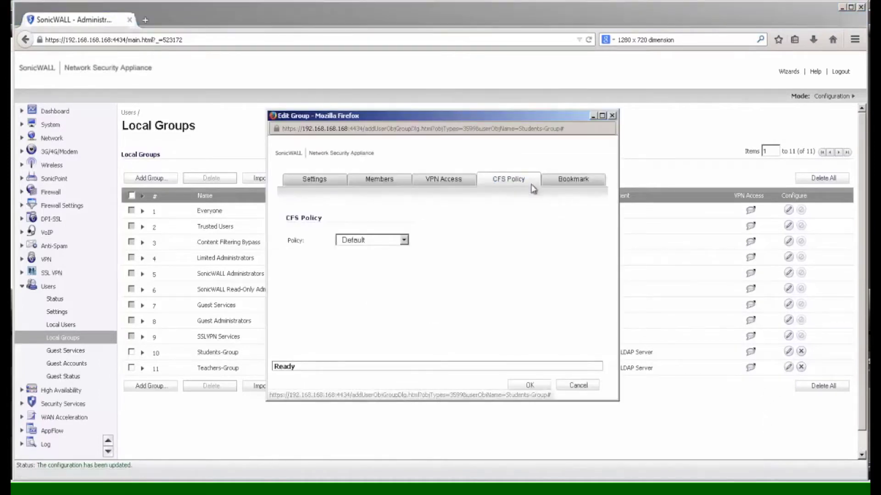
left_click(381, 242)
left_click(367, 270)
left_click(516, 386)
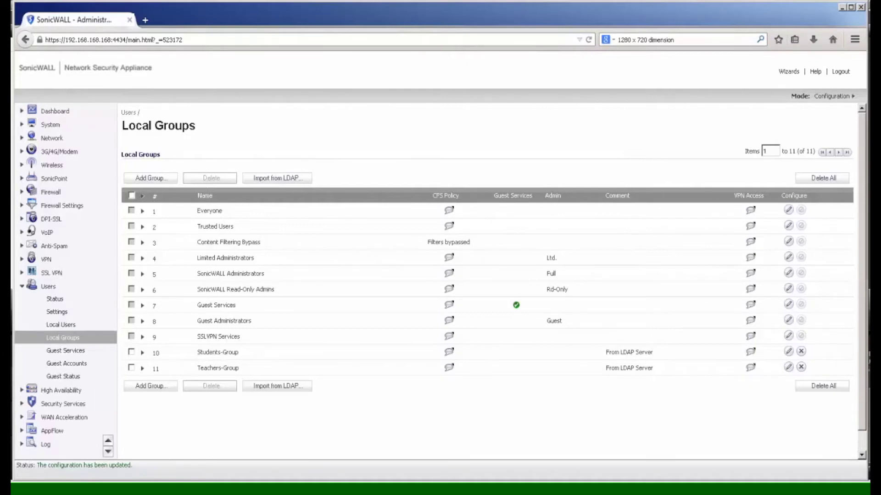
Step: Show the firewall access rules as a matrix, open the LAN to WAN rules and start a new rule
left_click(51, 192)
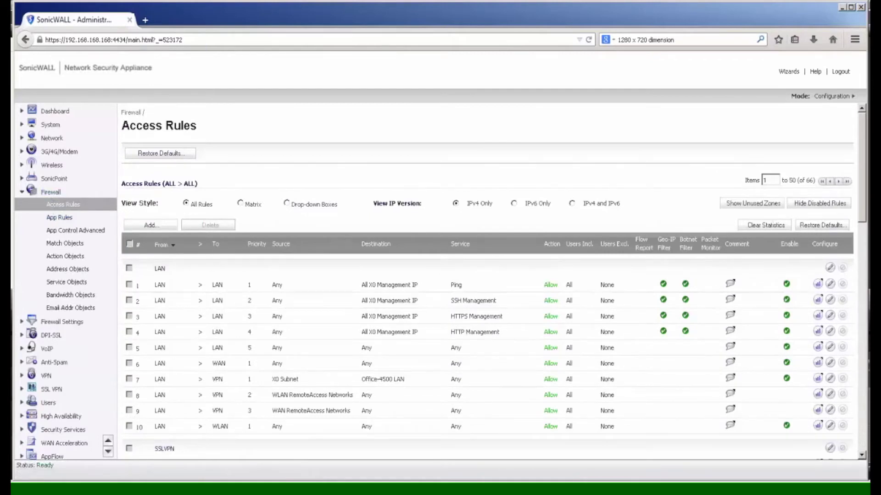
left_click(255, 204)
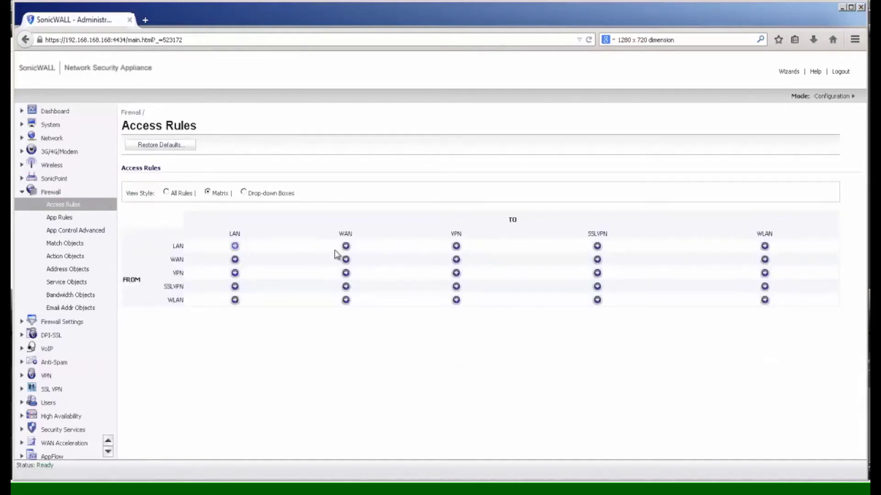
left_click(346, 248)
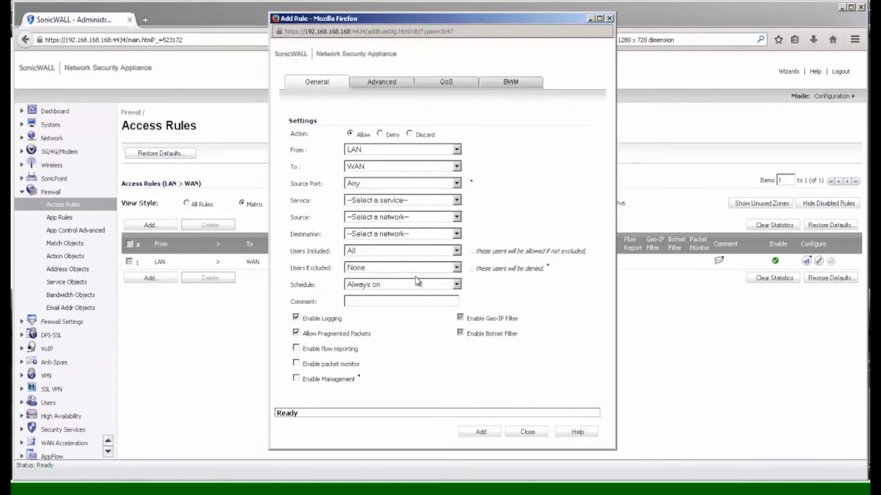
Step: Create a service group named Web Services containing HTTP and HTTPS as the service of the new rule
left_click(391, 203)
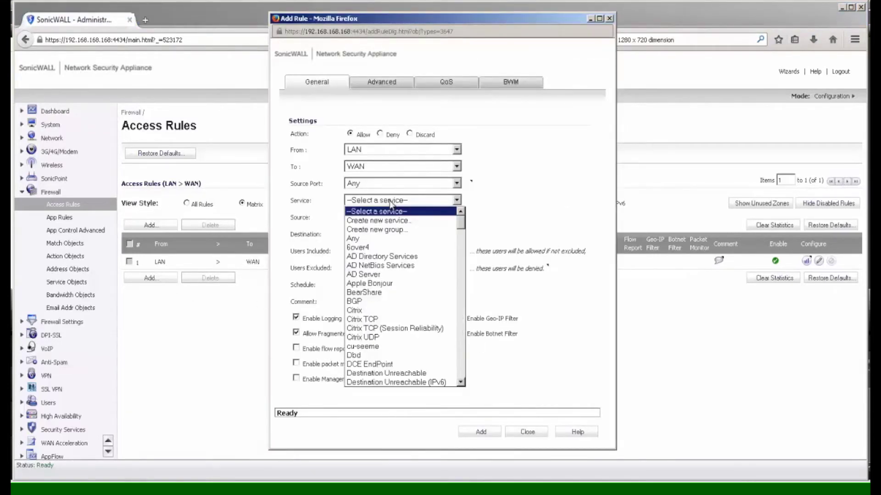
left_click(389, 229)
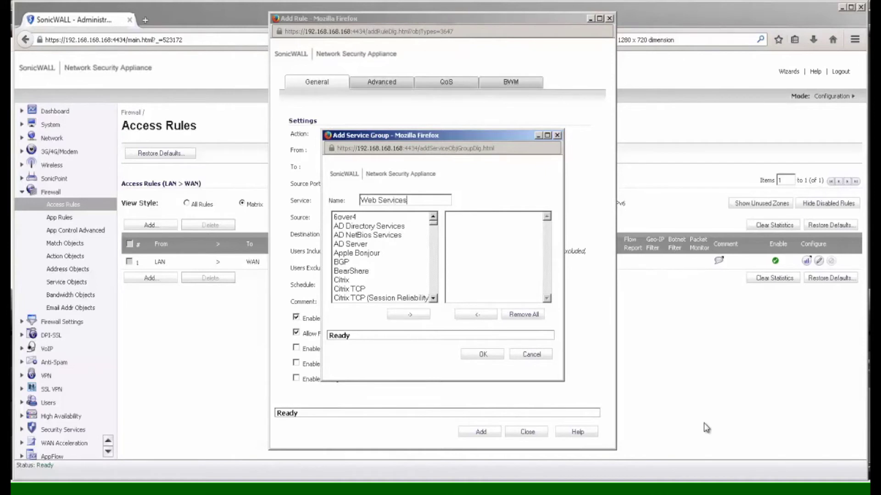
left_click(351, 244)
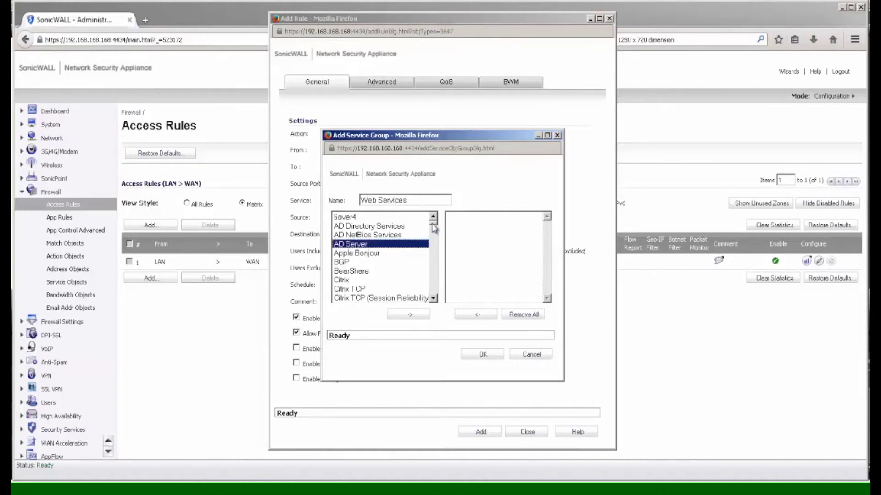
left_click_drag(433, 221, 433, 236)
left_click(370, 262)
left_click(358, 243, "ctrl")
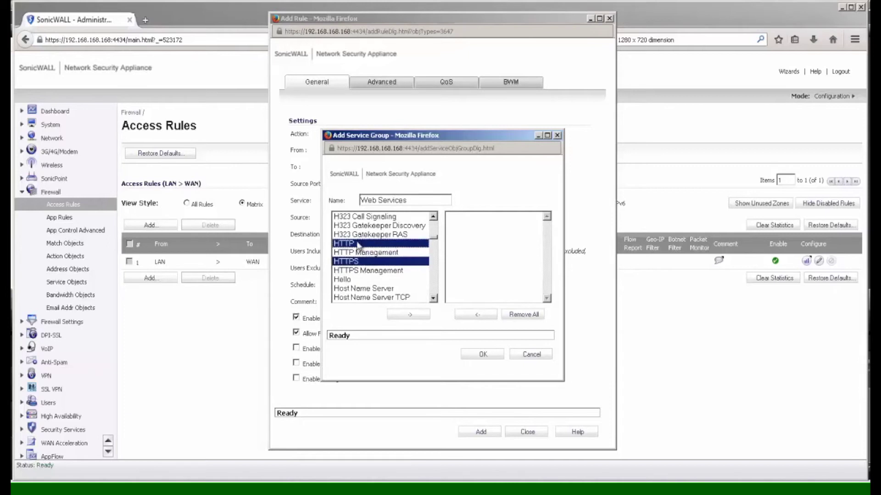
left_click(422, 315)
left_click(483, 355)
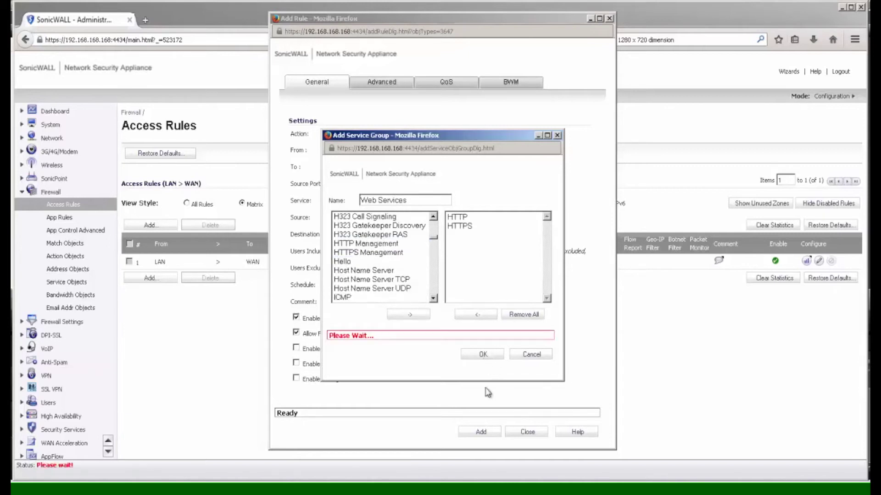
Step: Set the rule's source and destination to Any, include Trusted Users, and add the Web Services rule
left_click(356, 220)
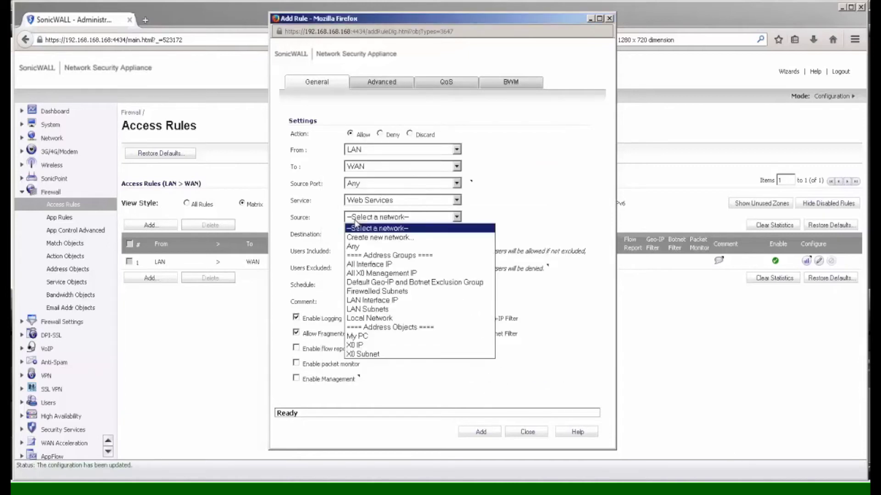
left_click(357, 235)
left_click(358, 234)
left_click(357, 260)
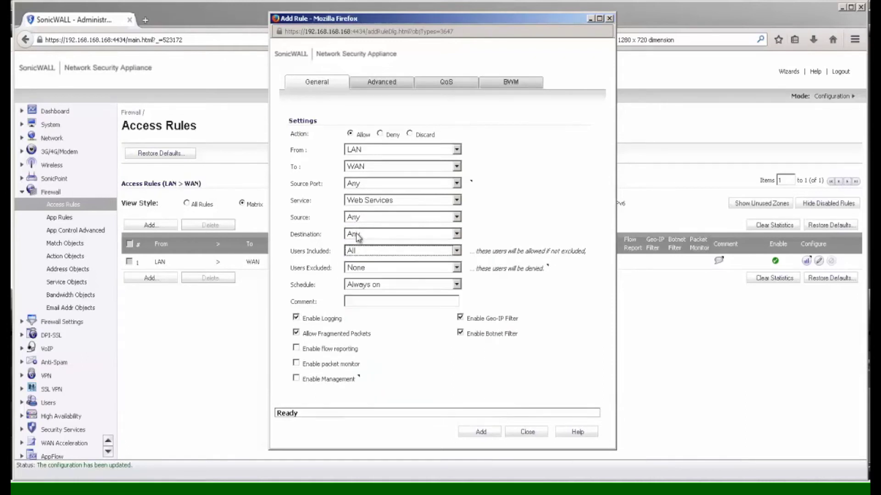
left_click(359, 251)
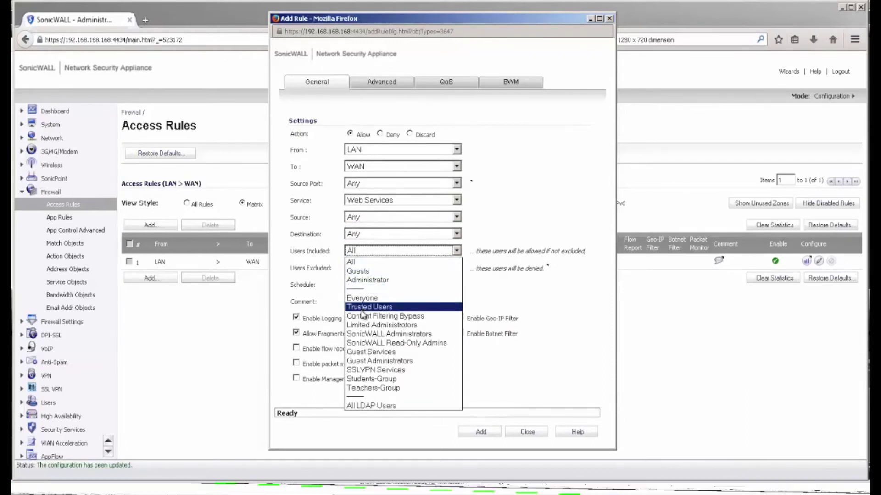
left_click(363, 307)
left_click(479, 433)
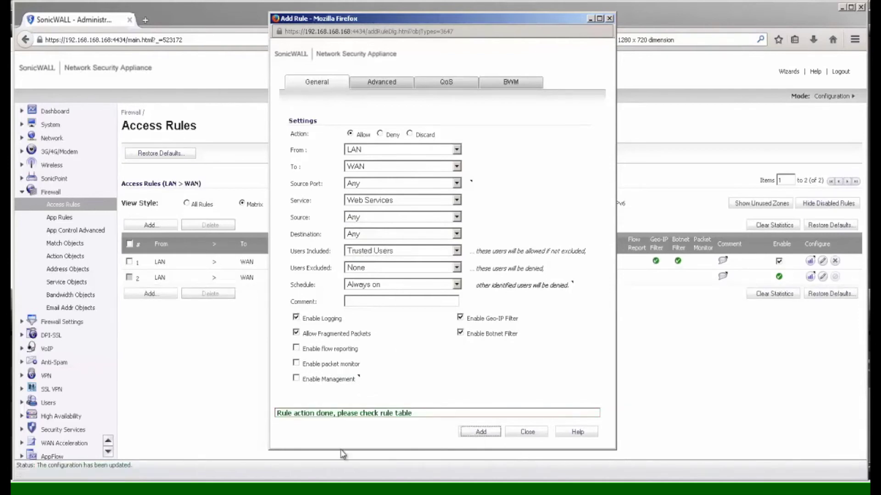
Step: Add a second LAN to WAN rule allowing DNS (Name Service) for All users and close the rule dialog
left_click(364, 201)
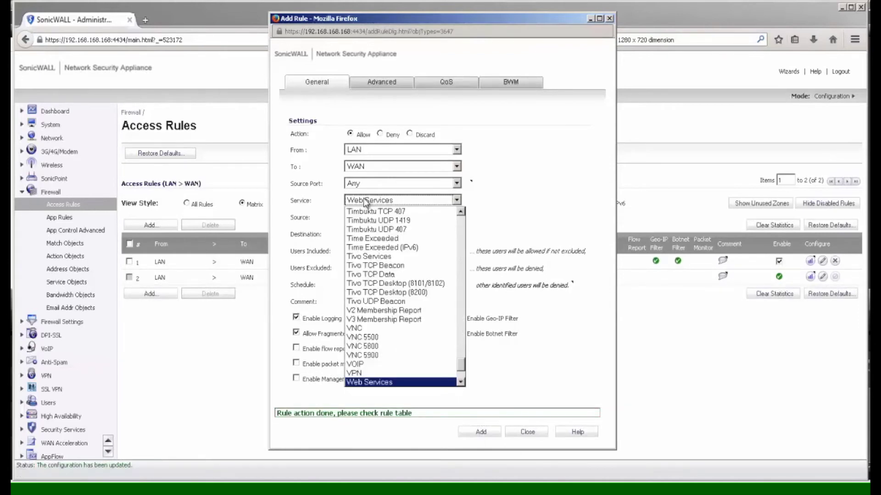
type("dns")
left_click(364, 255)
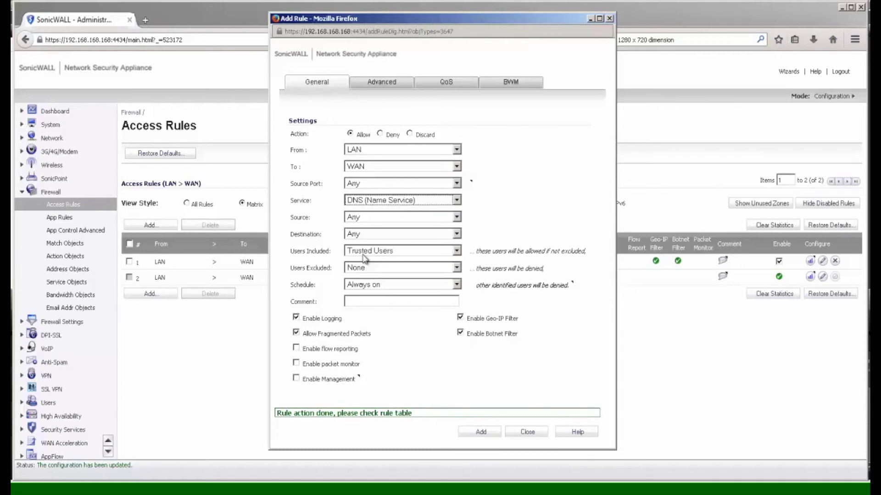
left_click(365, 257)
left_click(365, 265)
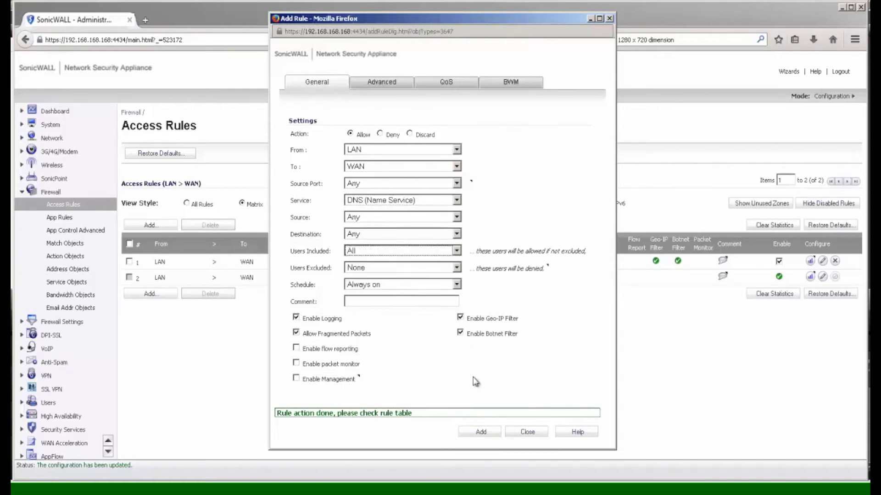
left_click(490, 434)
left_click(524, 433)
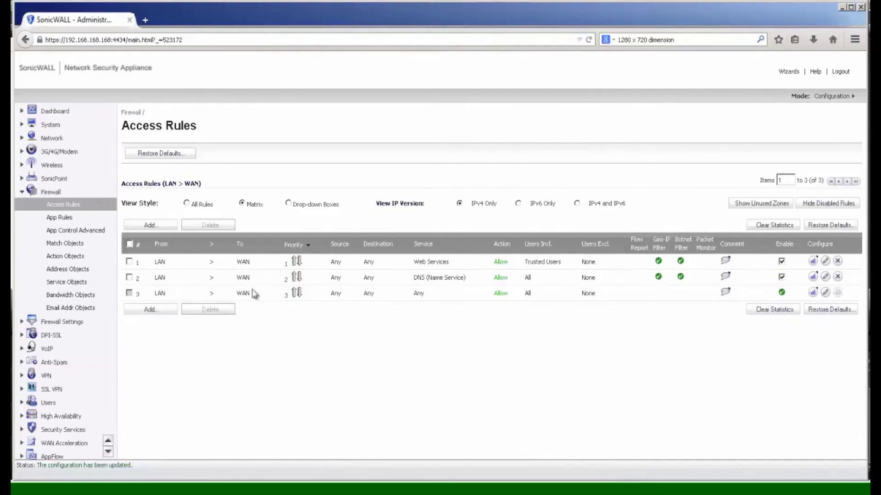
Step: Open the network zones configuration page
left_click(57, 140)
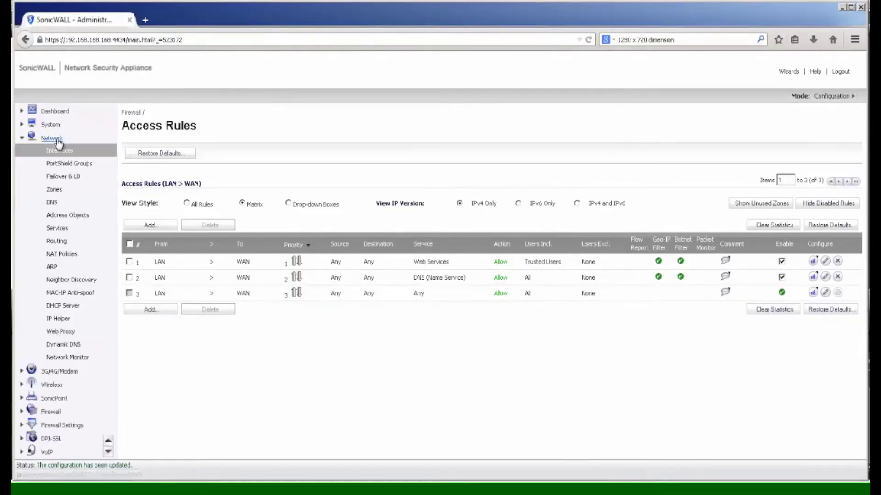
left_click(54, 191)
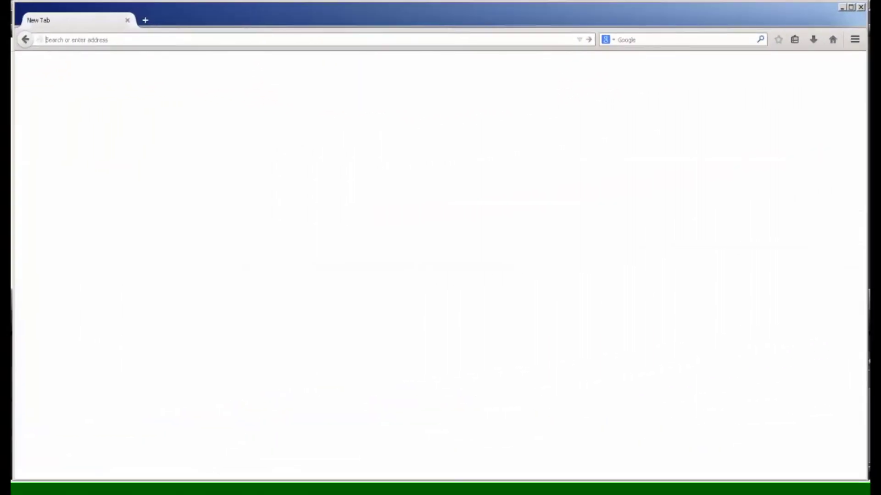
Step: Browse to aldaily.com and log in at the firewall's authentication page as user-1 with the account password
type("abtab.com")
key("Return")
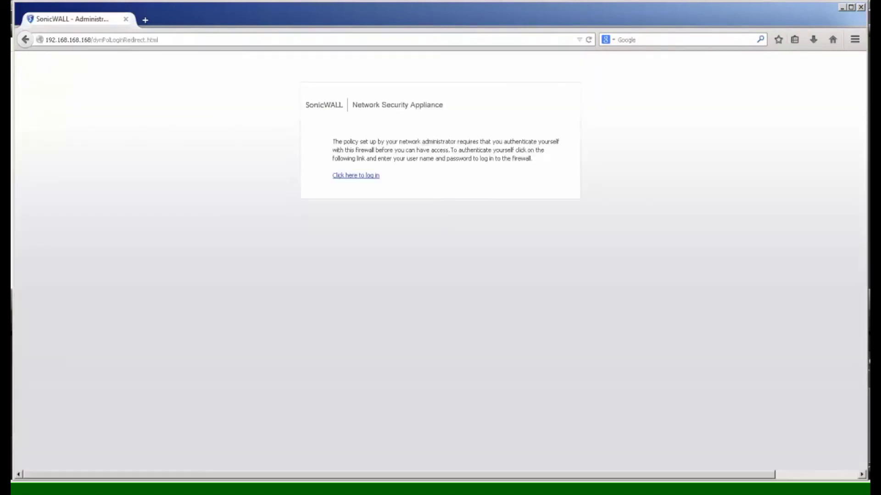
left_click(371, 177)
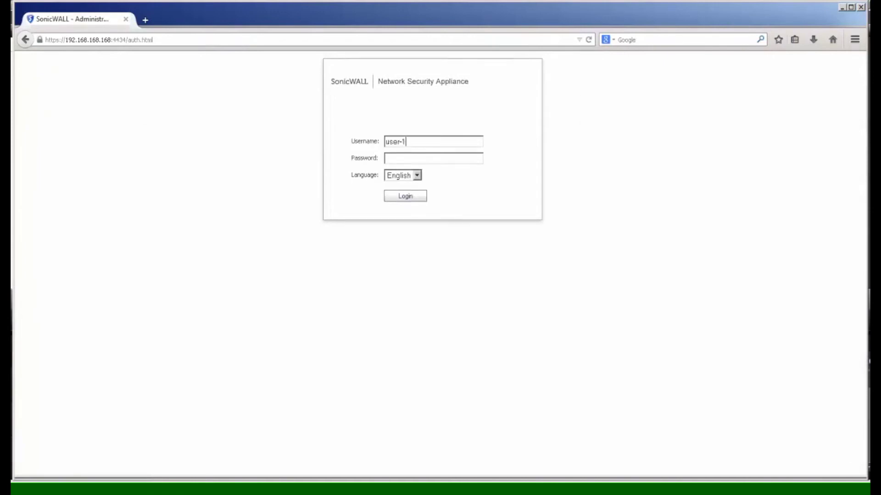
key("Return")
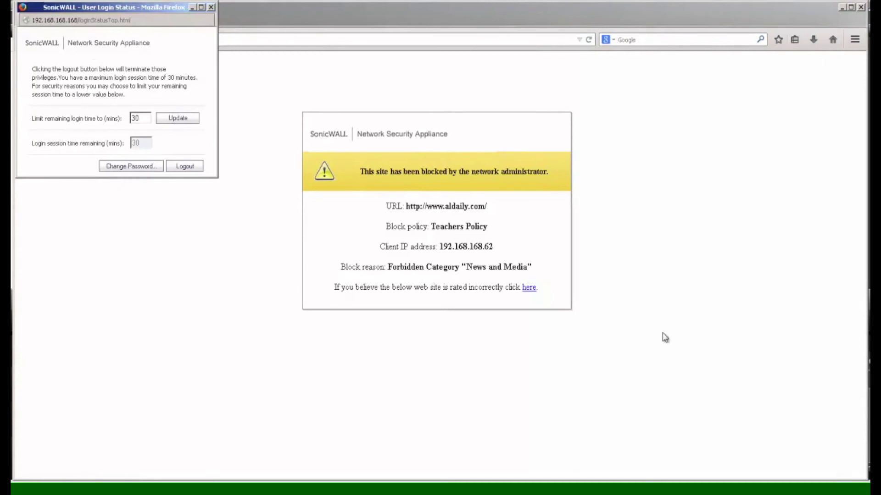
Step: Test the Teachers Policy session by visiting dell.com and mail.yahoo.com, and log out of the firewall session
left_click(455, 41)
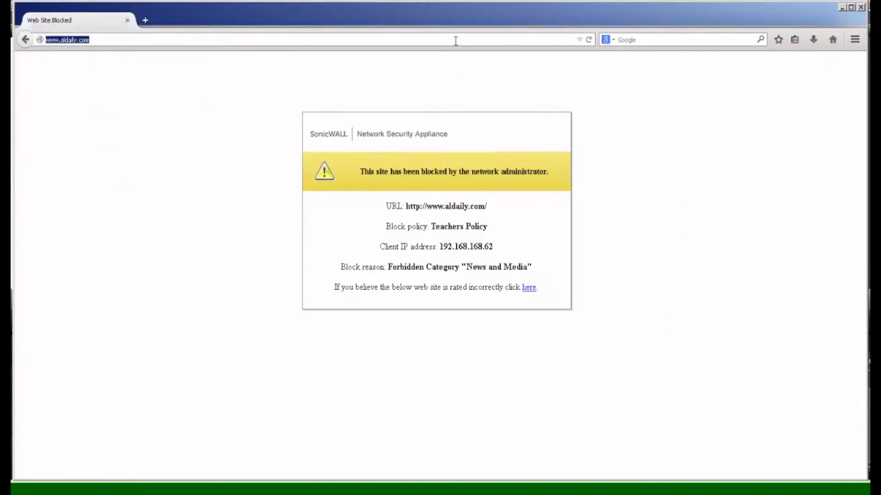
type("dell.com/")
key("Return")
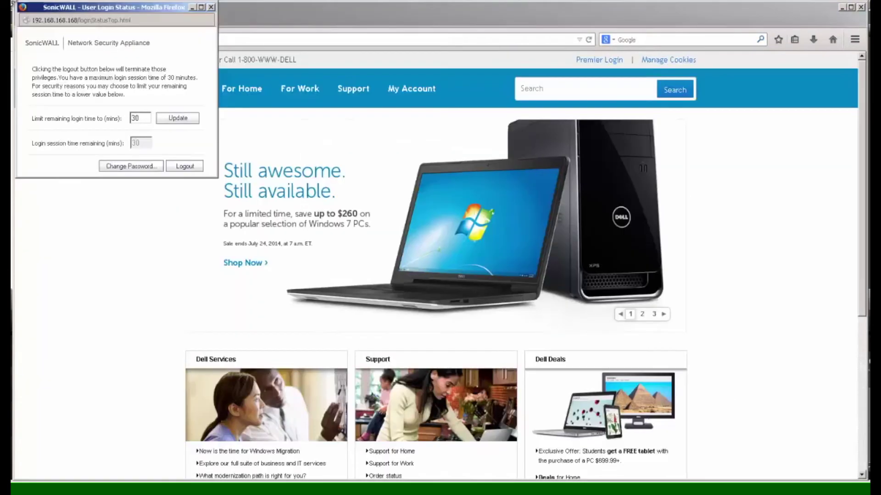
left_click(242, 47)
left_click(241, 40)
type("mail.yahoo.com")
key("Return")
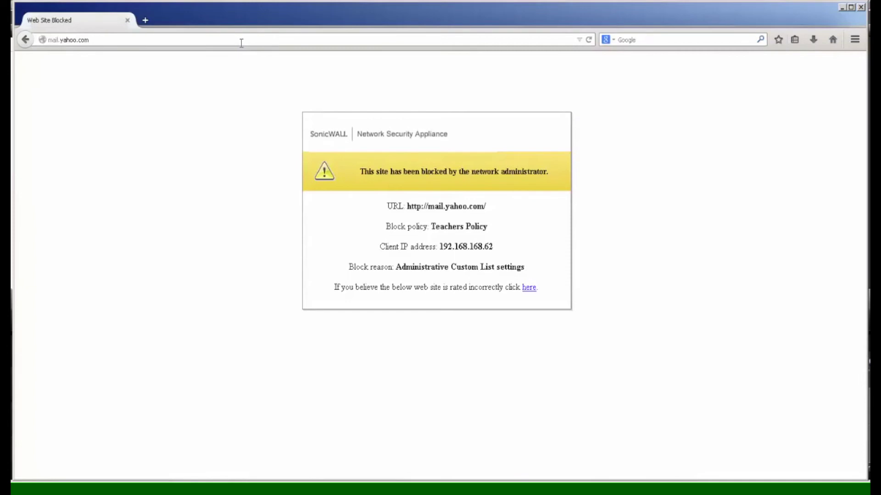
left_click(241, 43)
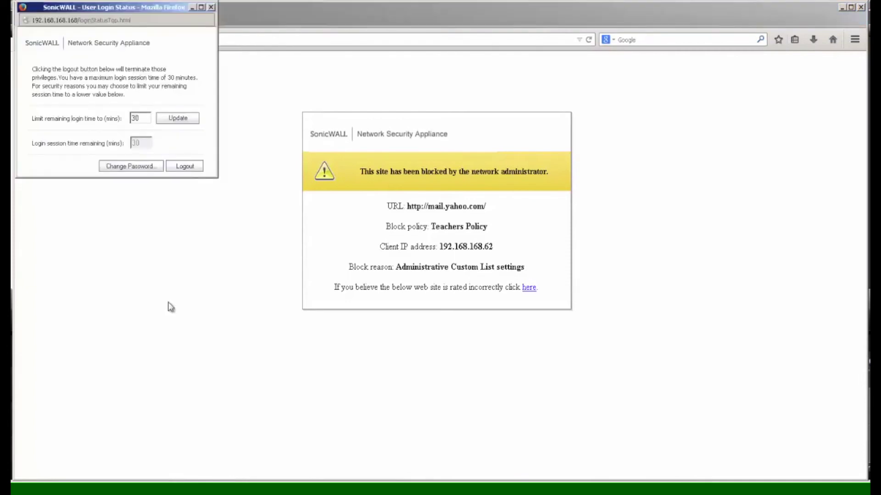
left_click(184, 166)
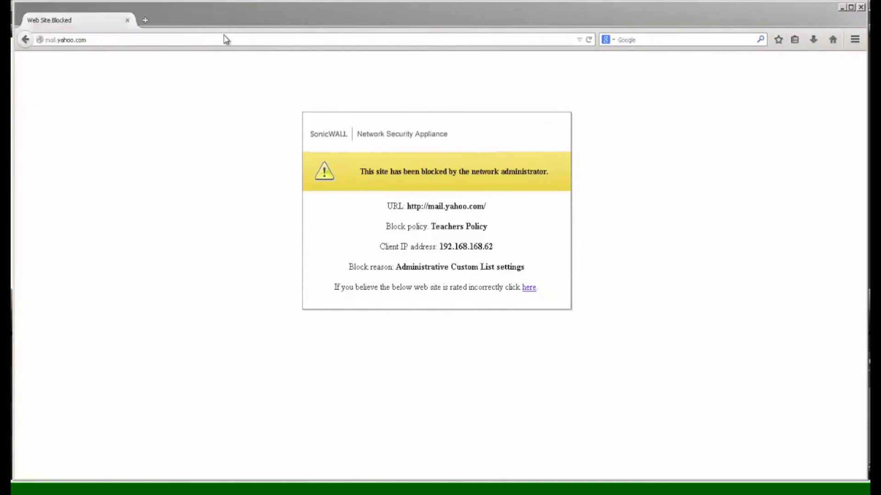
Step: Browse to stanford.edu and log in at the firewall's authentication page with the test user's username and account password
type("stanford.edu/")
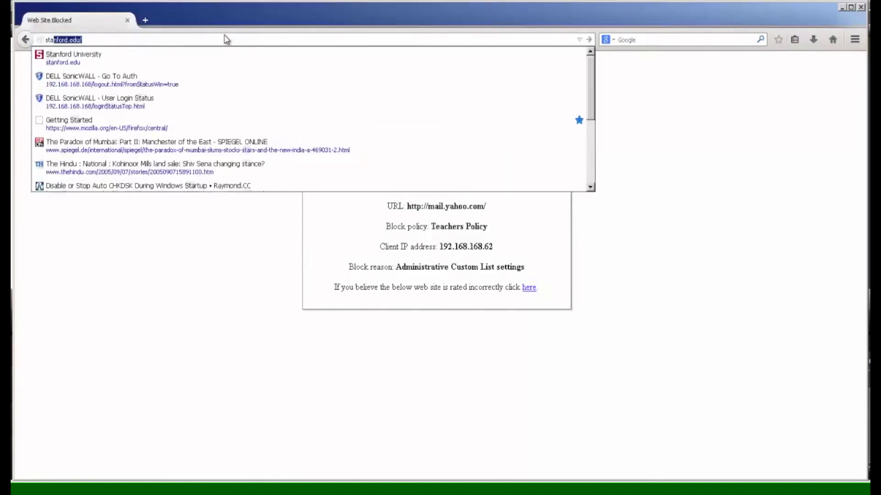
key("Return")
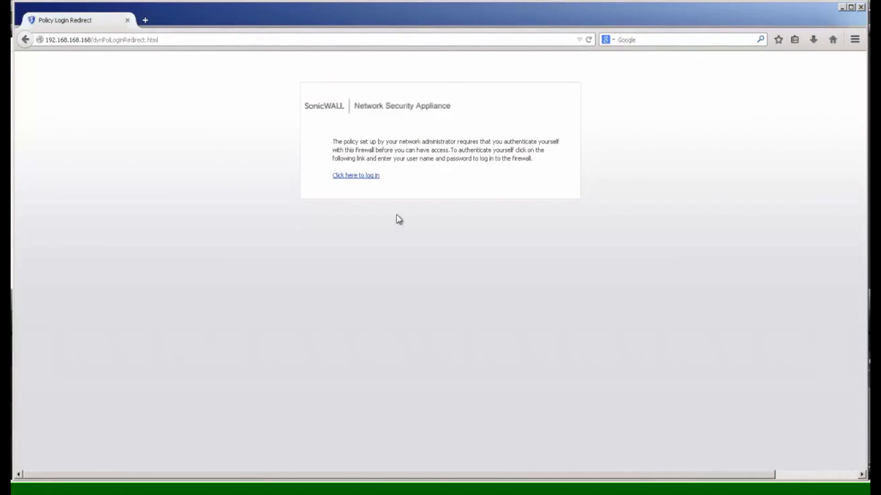
left_click(374, 176)
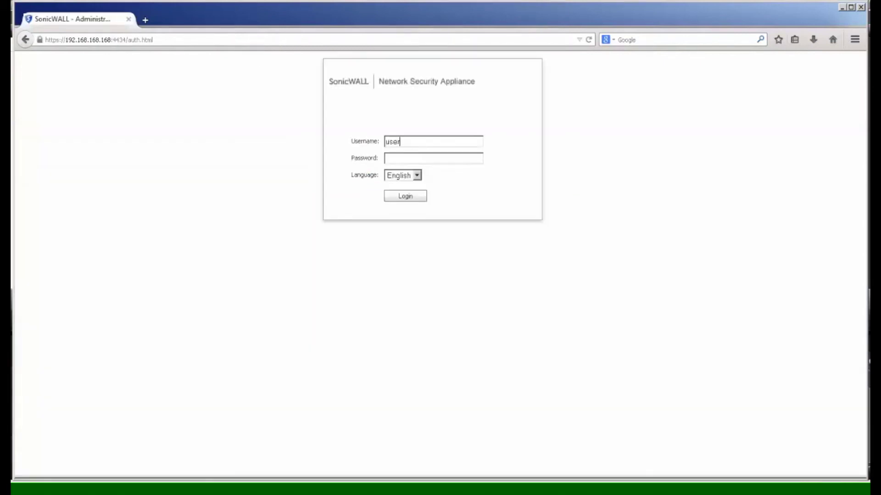
key("Return")
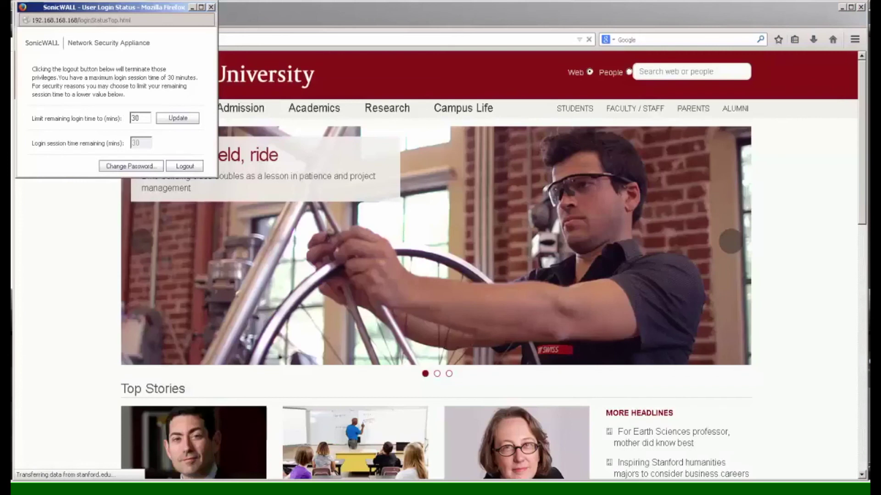
Step: Test the content filter in the current session by browsing to gmail.com
left_click(435, 41)
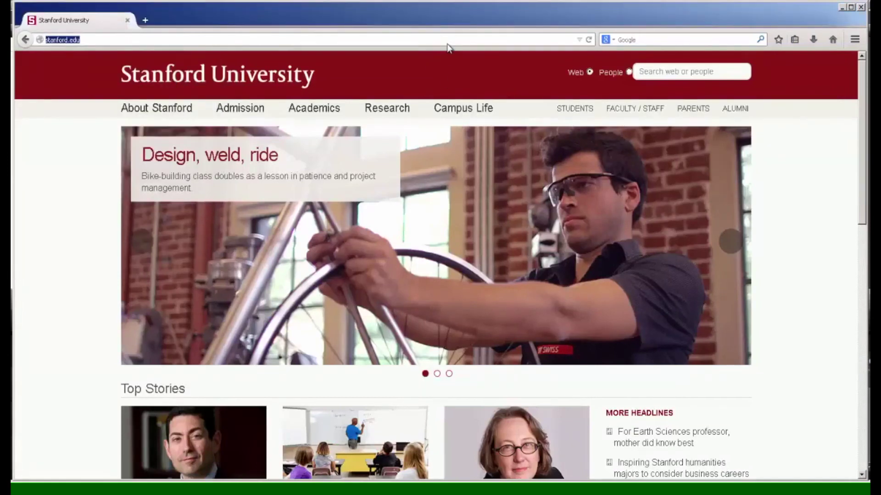
type("https:")
type("gmail.com/")
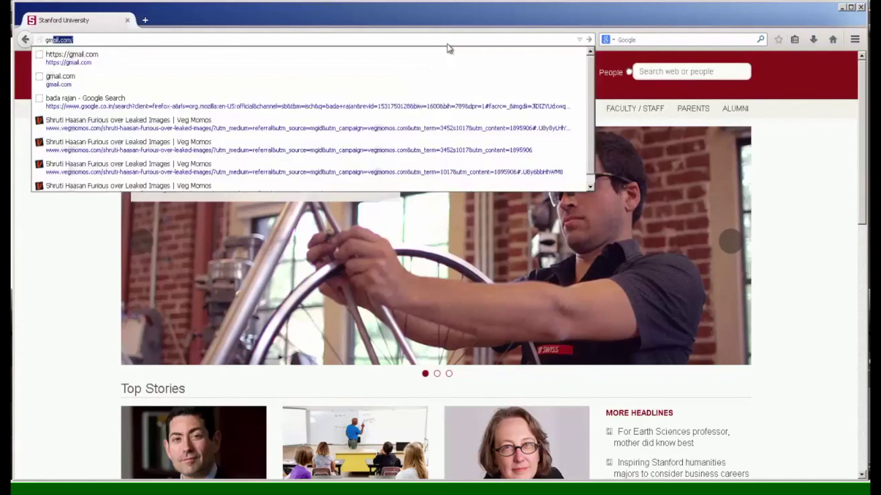
key("Return")
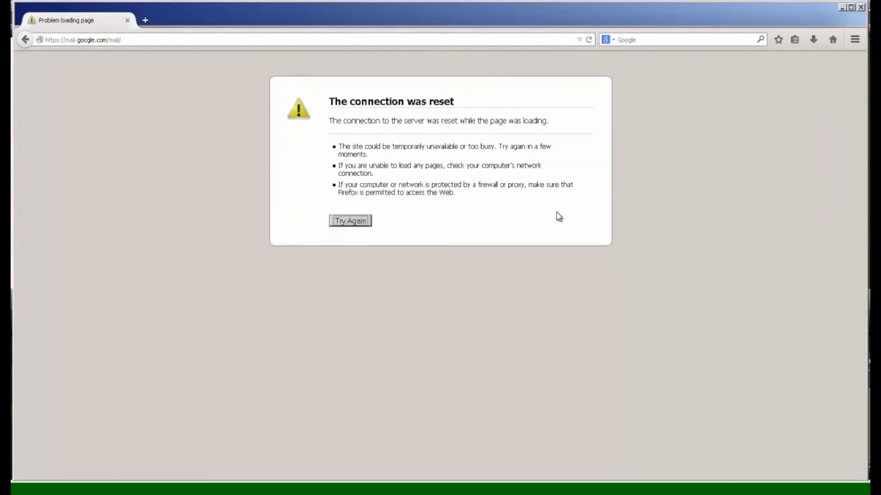